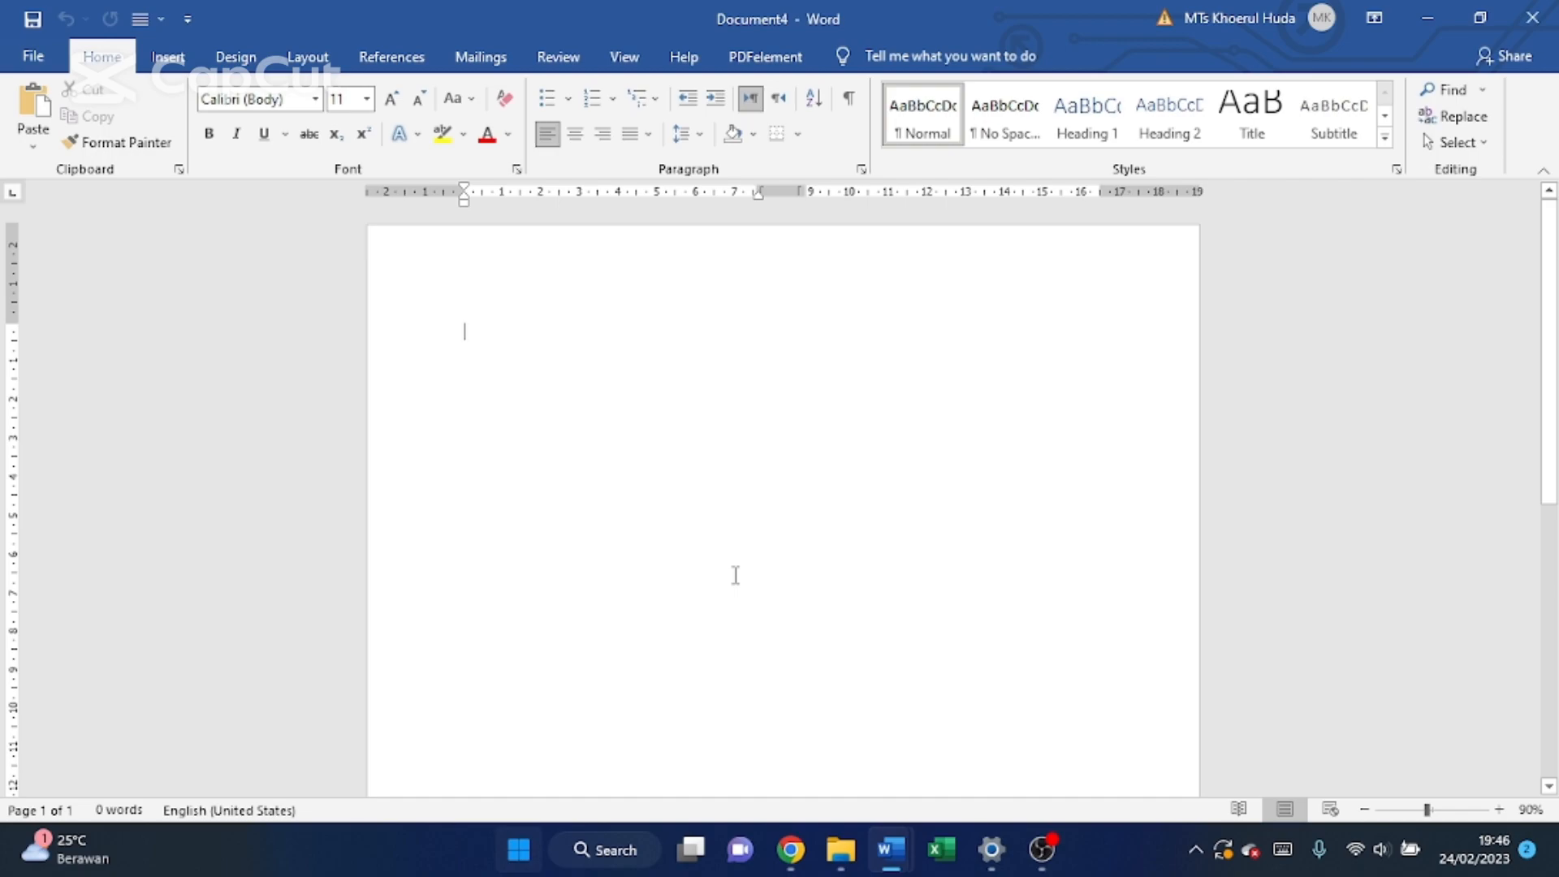
pyautogui.write('YASA')
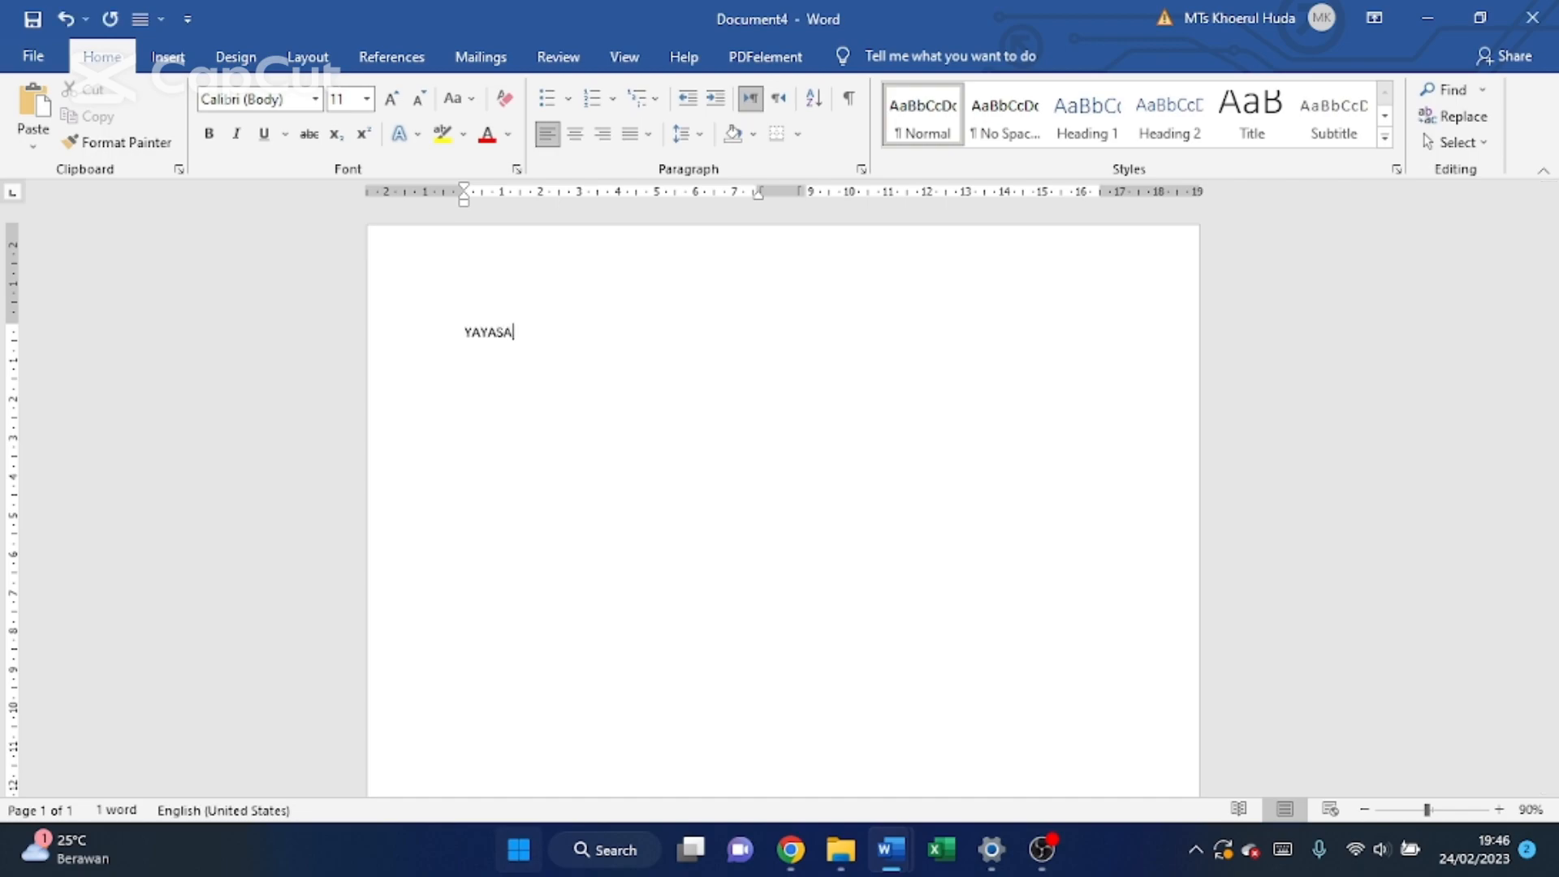
pyautogui.write('N PONDOK PES')
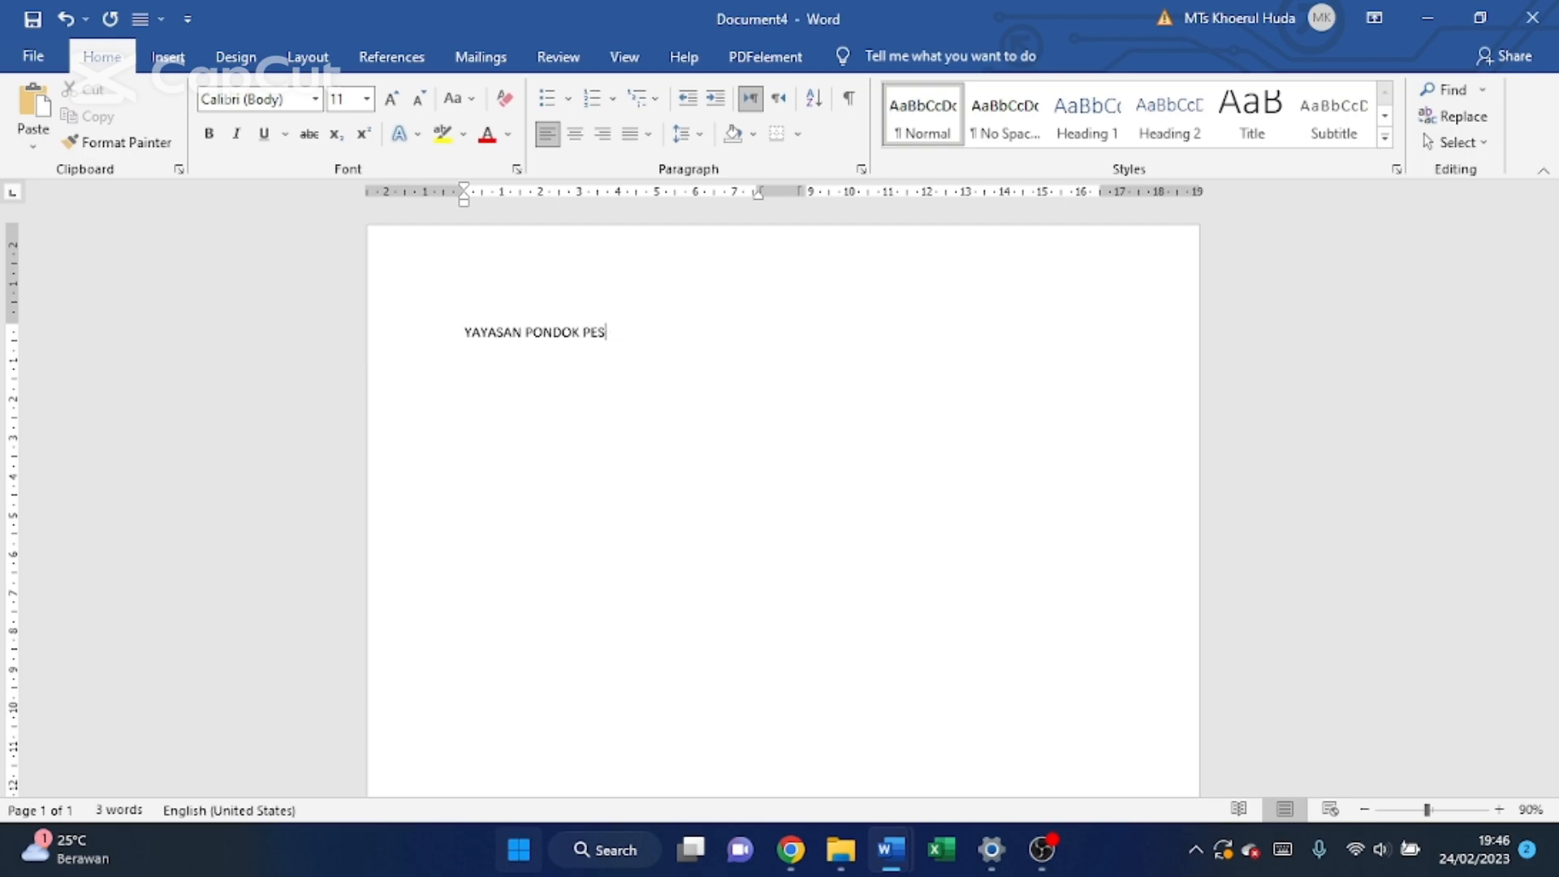
pyautogui.press('BackSpace')
pyautogui.press('BackSpace')
pyautogui.press('BackSpace')
pyautogui.press('BackSpace')
pyautogui.press('BackSpace')
pyautogui.press('BackSpace')
pyautogui.press('BackSpace')
pyautogui.press('BackSpace')
pyautogui.press('BackSpace')
pyautogui.press('BackSpace')
pyautogui.press('BackSpace')
pyautogui.press('BackSpace')
pyautogui.press('BackSpace')
pyautogui.press('BackSpace')
pyautogui.press('BackSpace')
pyautogui.press('BackSpace')
pyautogui.press('BackSpace')
pyautogui.press('BackSpace')
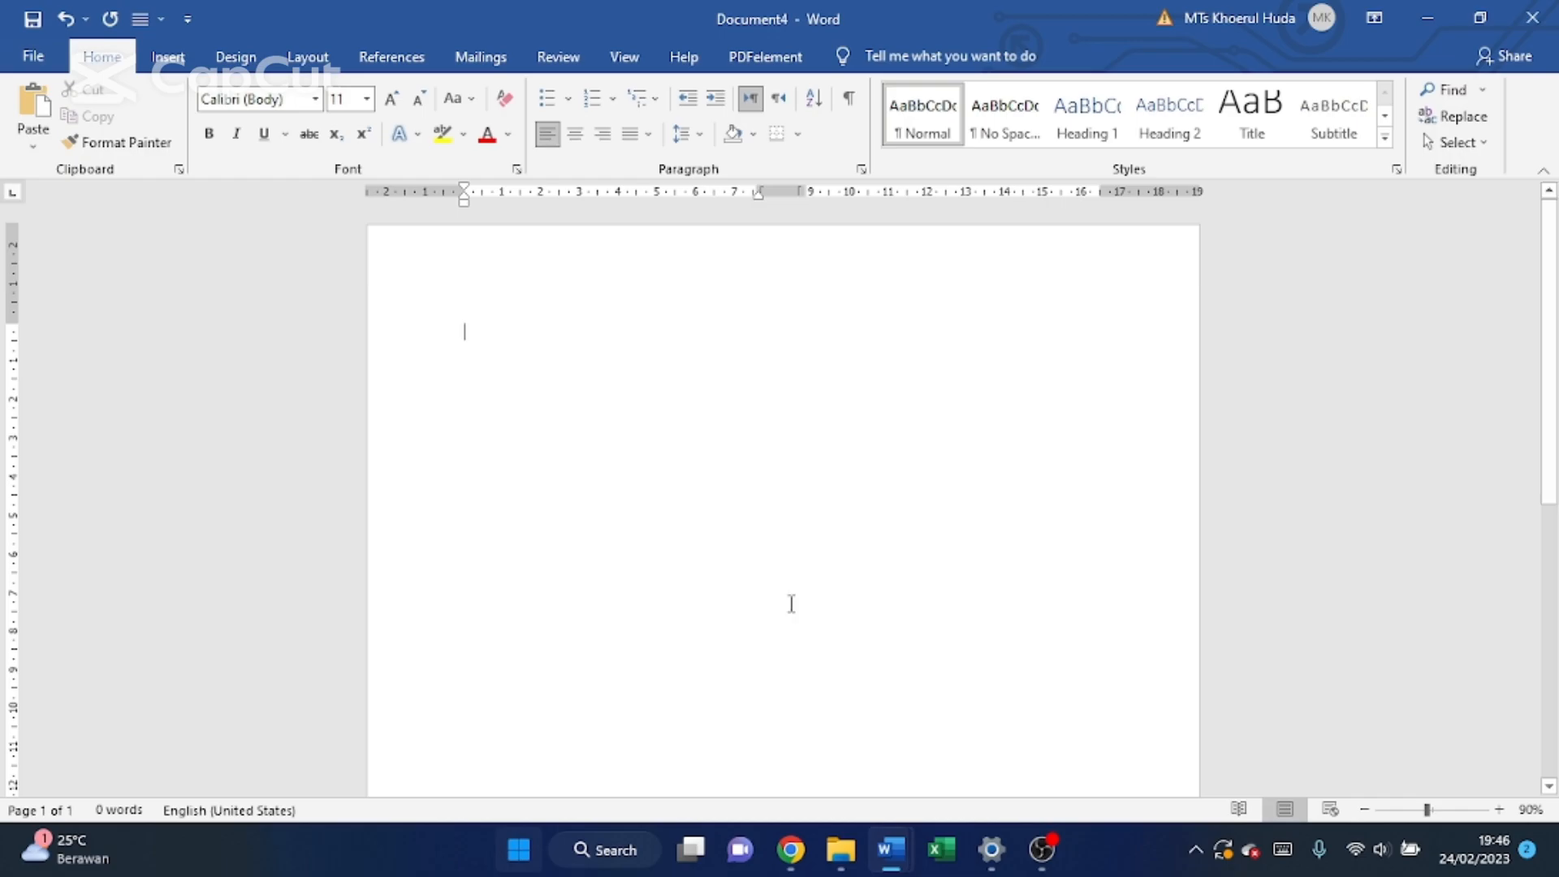
# Step: Set the paper size to A4 210 x 297 mm in the page setup
pyautogui.click(294, 57)
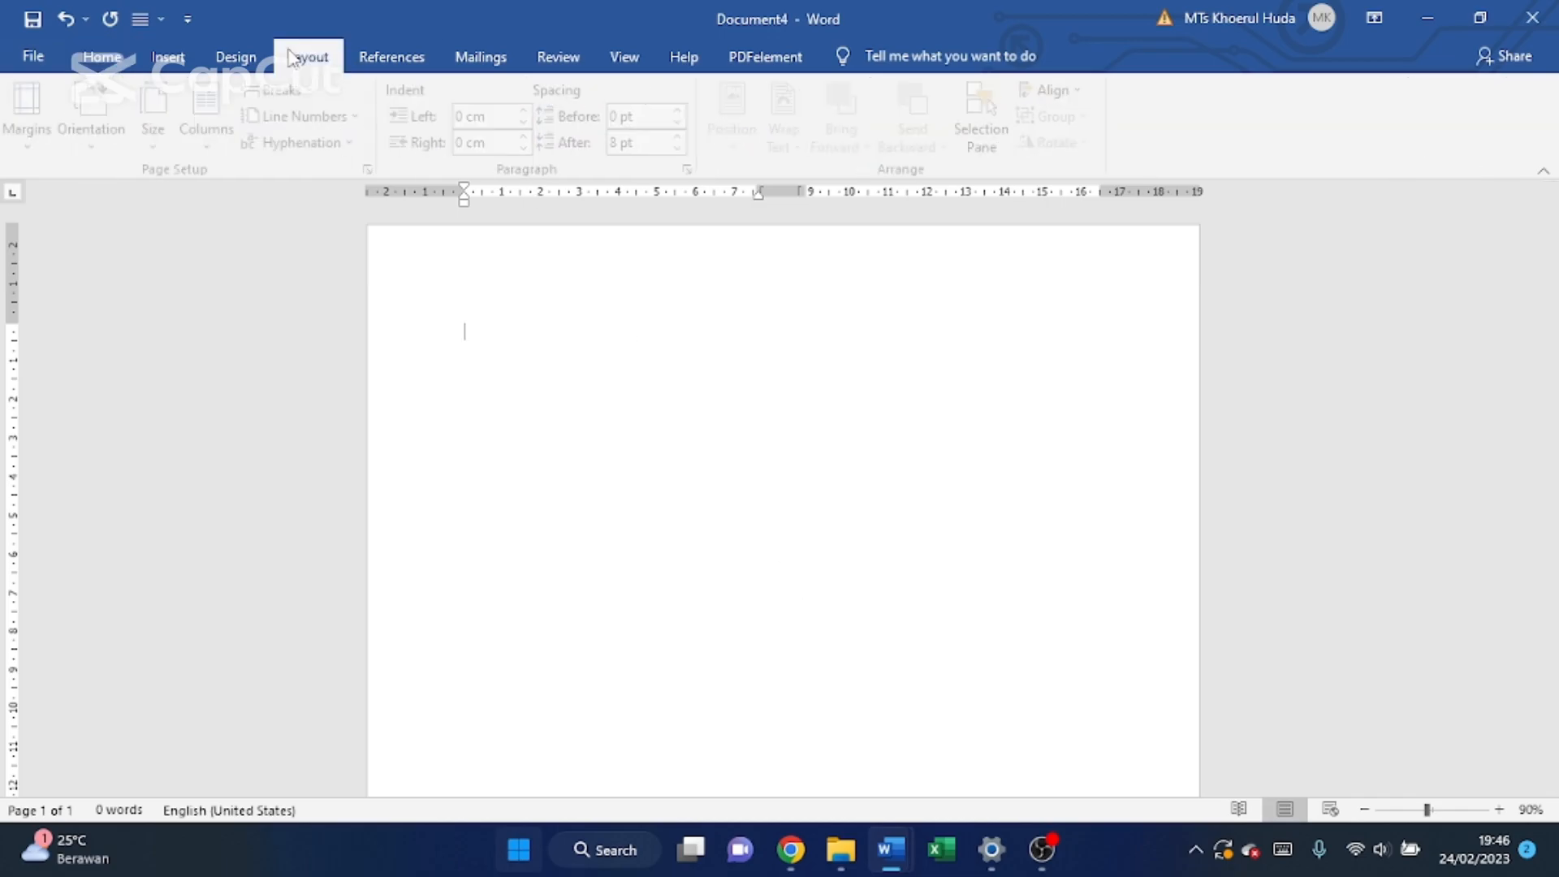
pyautogui.click(376, 168)
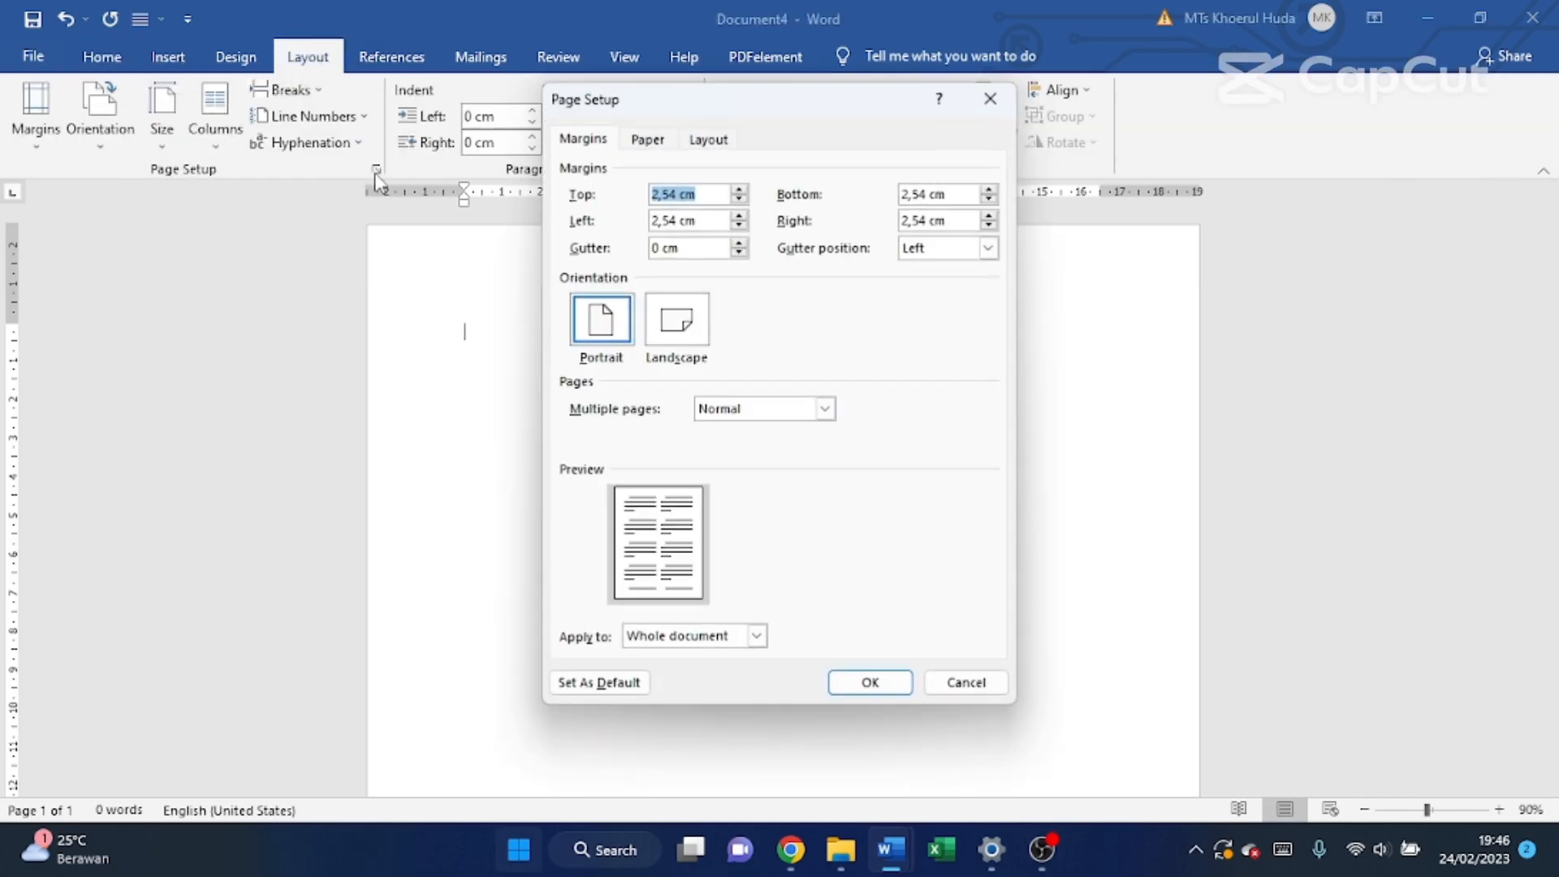
pyautogui.click(647, 140)
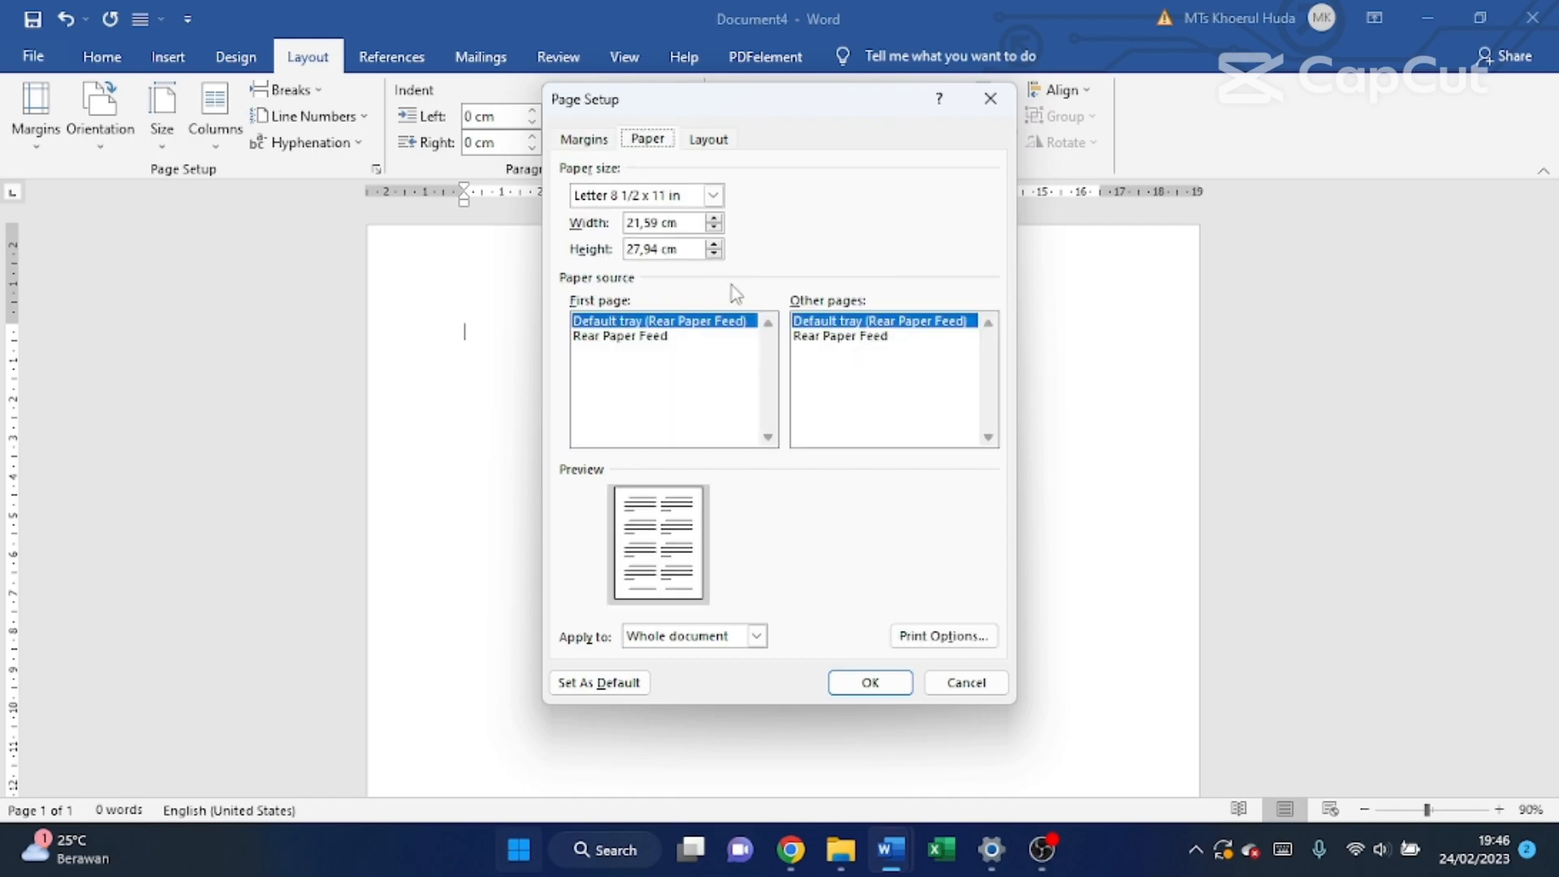
pyautogui.click(712, 194)
pyautogui.click(671, 215)
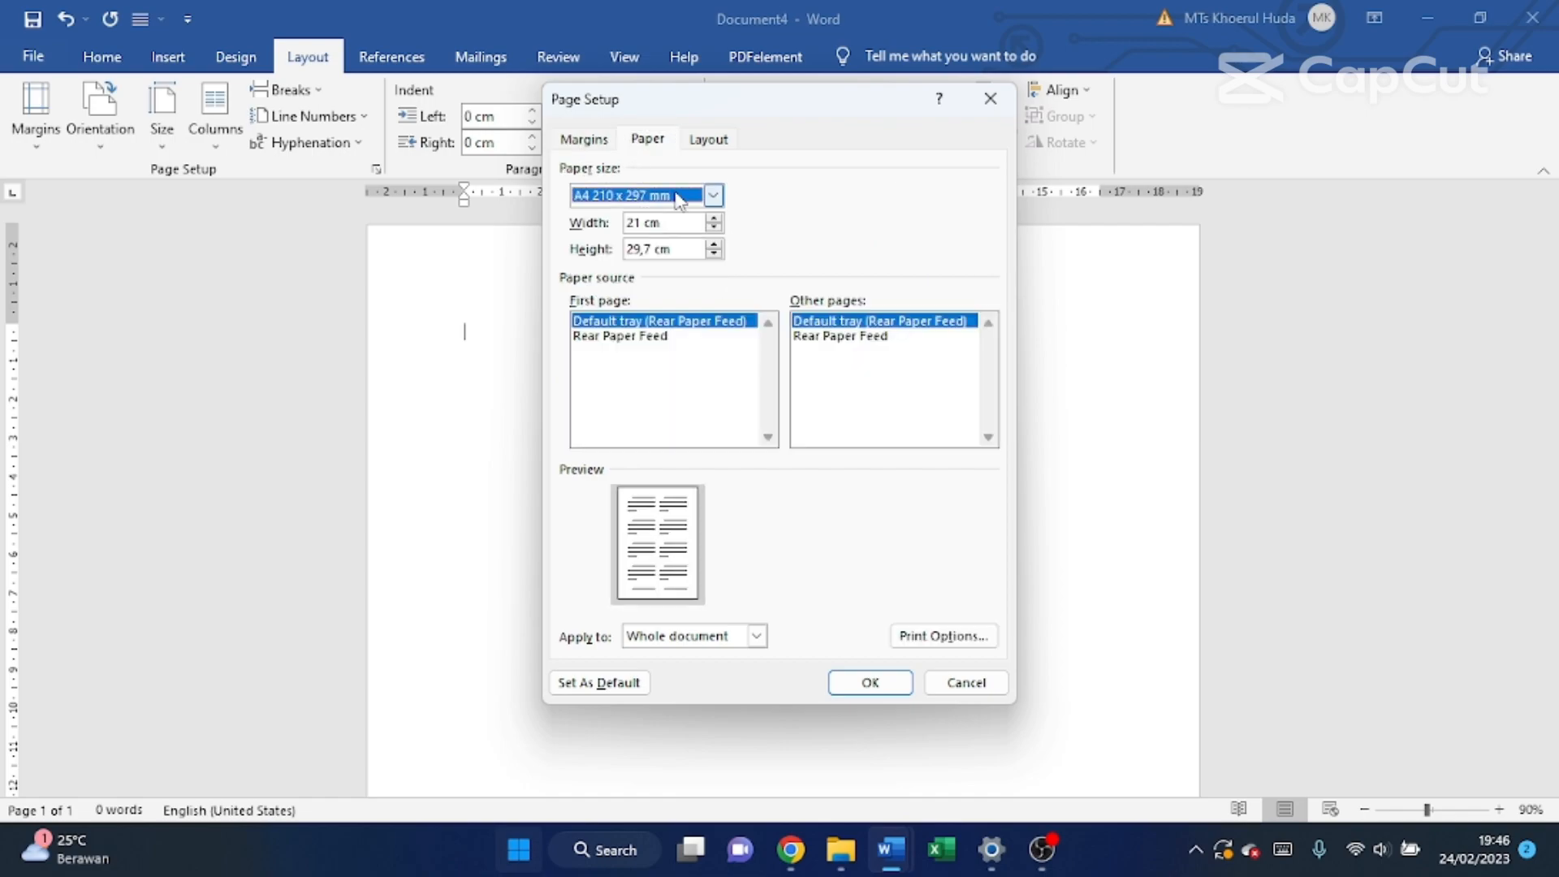
# Step: Set the top, bottom, left and right page margins to 2 cm and apply the page setup
pyautogui.click(583, 140)
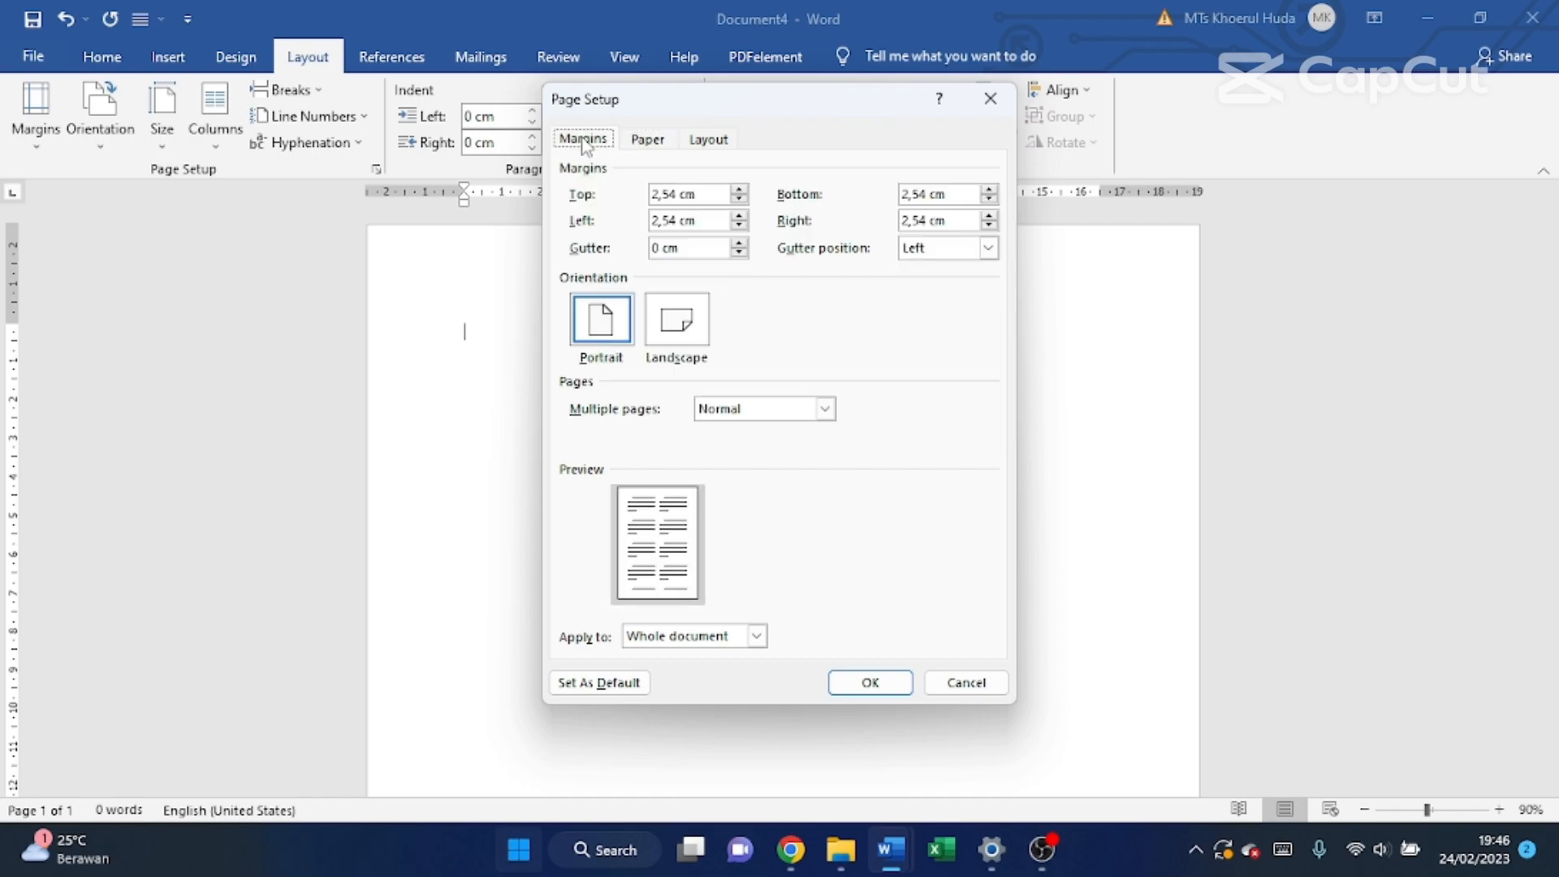
pyautogui.click(699, 194)
pyautogui.doubleClick(699, 193)
pyautogui.write('2')
pyautogui.press('Tab')
pyautogui.write('2')
pyautogui.press('Tab')
pyautogui.write('2')
pyautogui.press('Tab')
pyautogui.write('2')
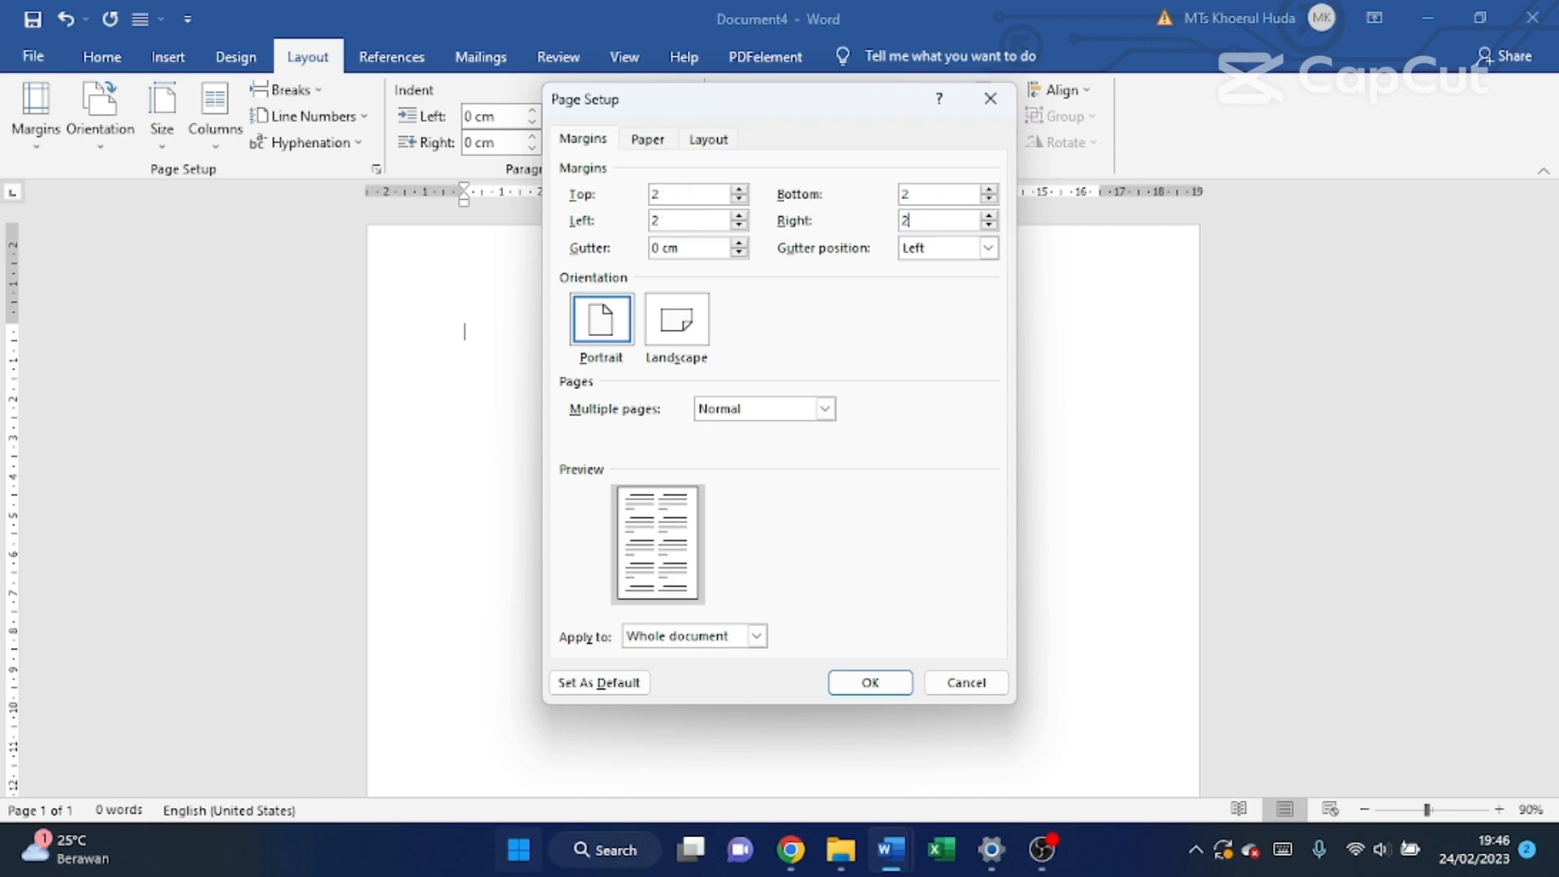
pyautogui.click(886, 677)
# Step: Write "YAYASAN PONDOK PESANTREN KHOERUL HUDA" as the first line of the letterhead
pyautogui.write('Y')
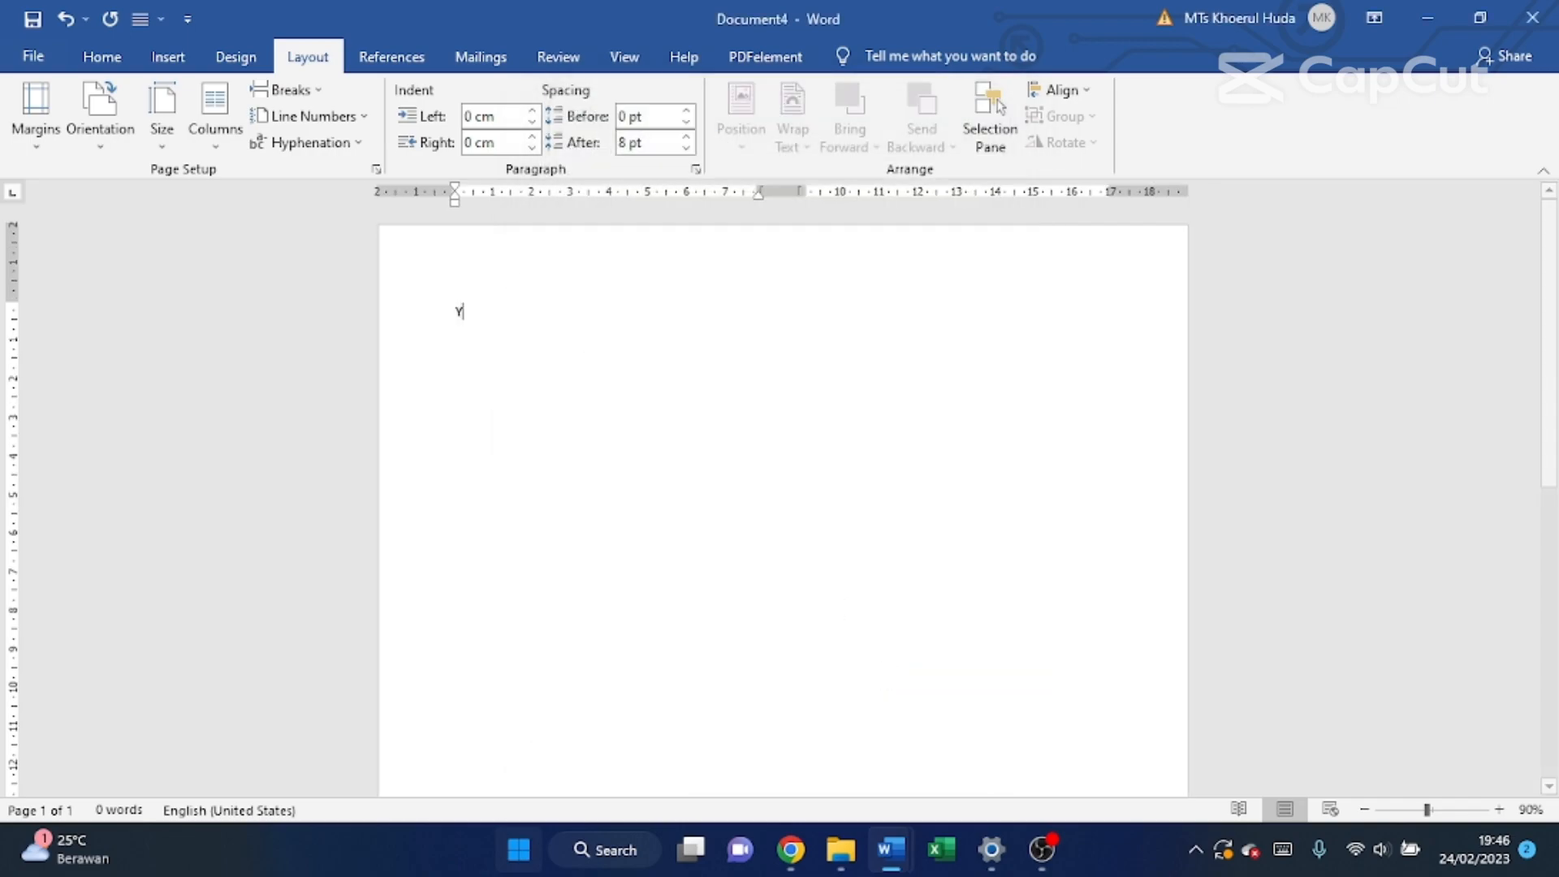
pyautogui.write('AYASAN PONDOK PE')
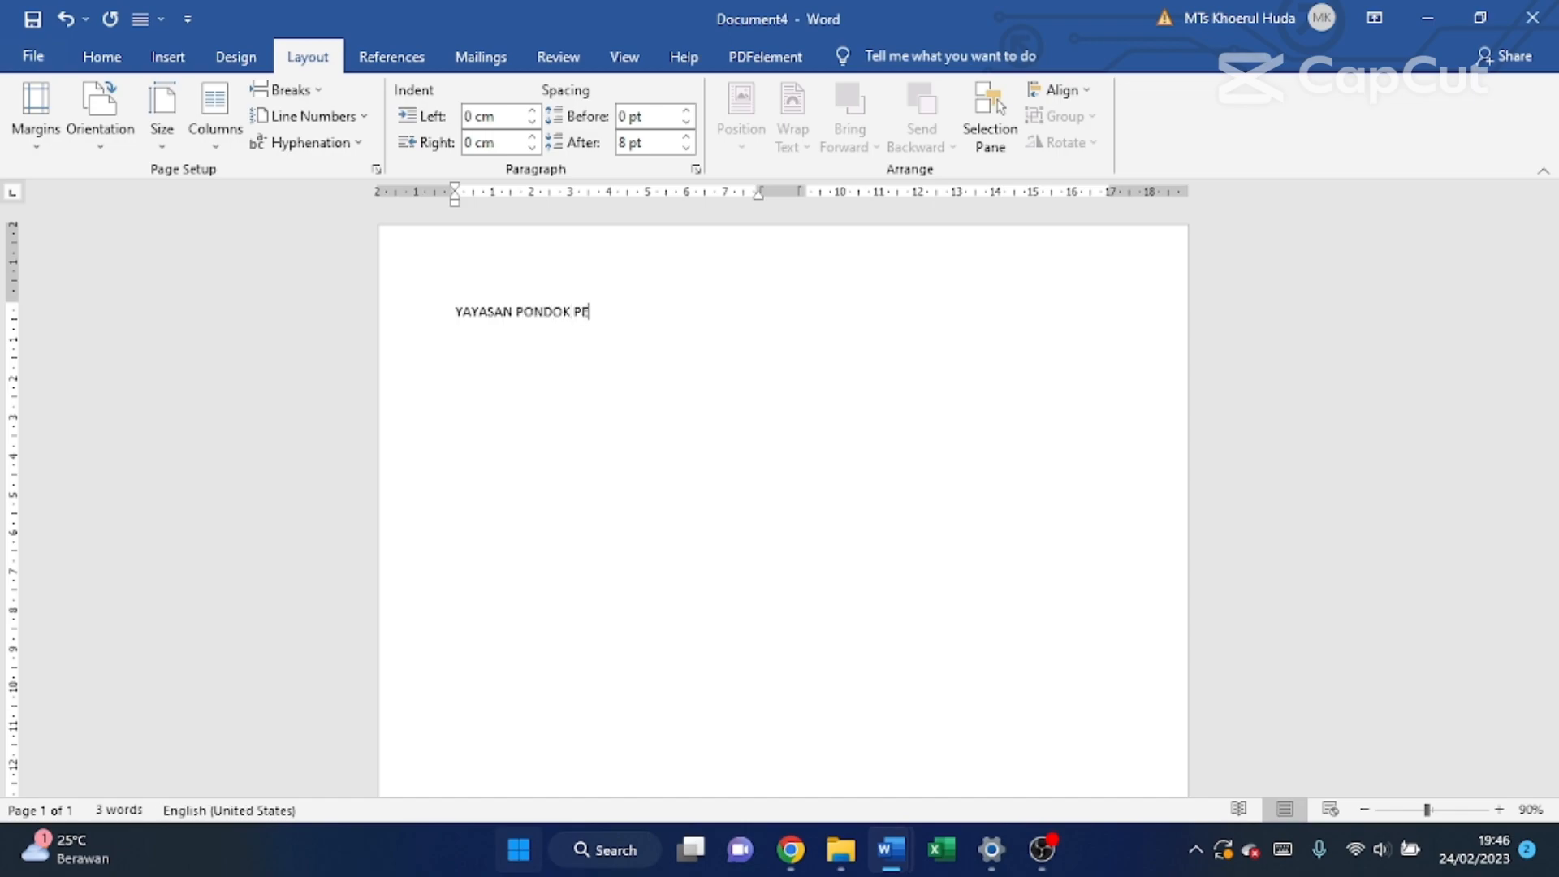
pyautogui.write('SANTREN KHO')
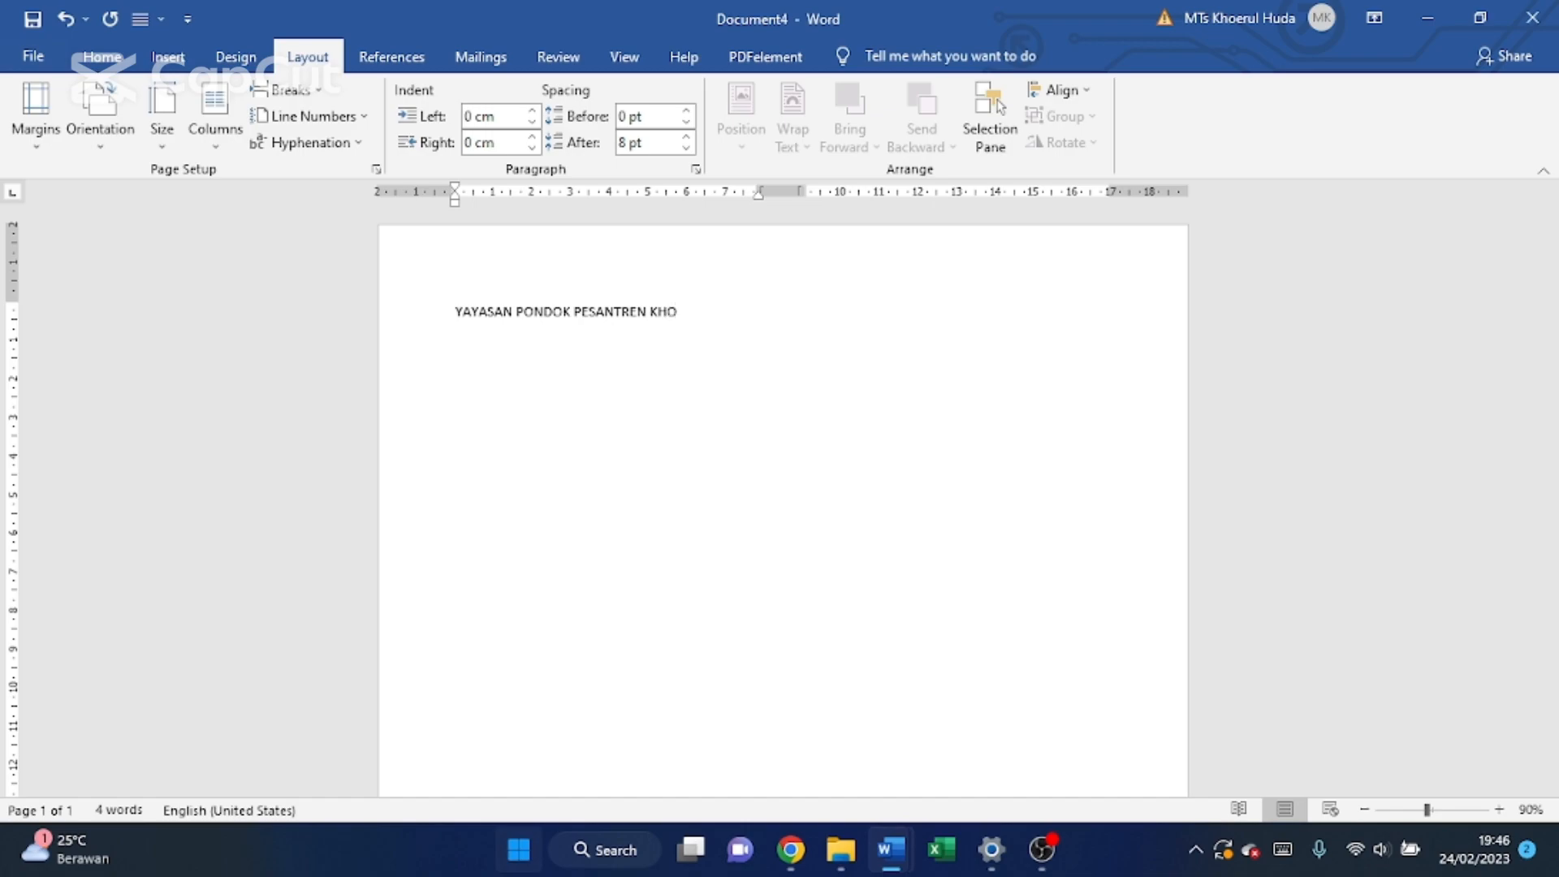
pyautogui.write('ERUL HUDA')
# Step: Add "MADRASAH TSANWIYAH KHOERUL HUDA" as the second line of the letterhead
pyautogui.write('AD')
pyautogui.write('RASAH TSANW')
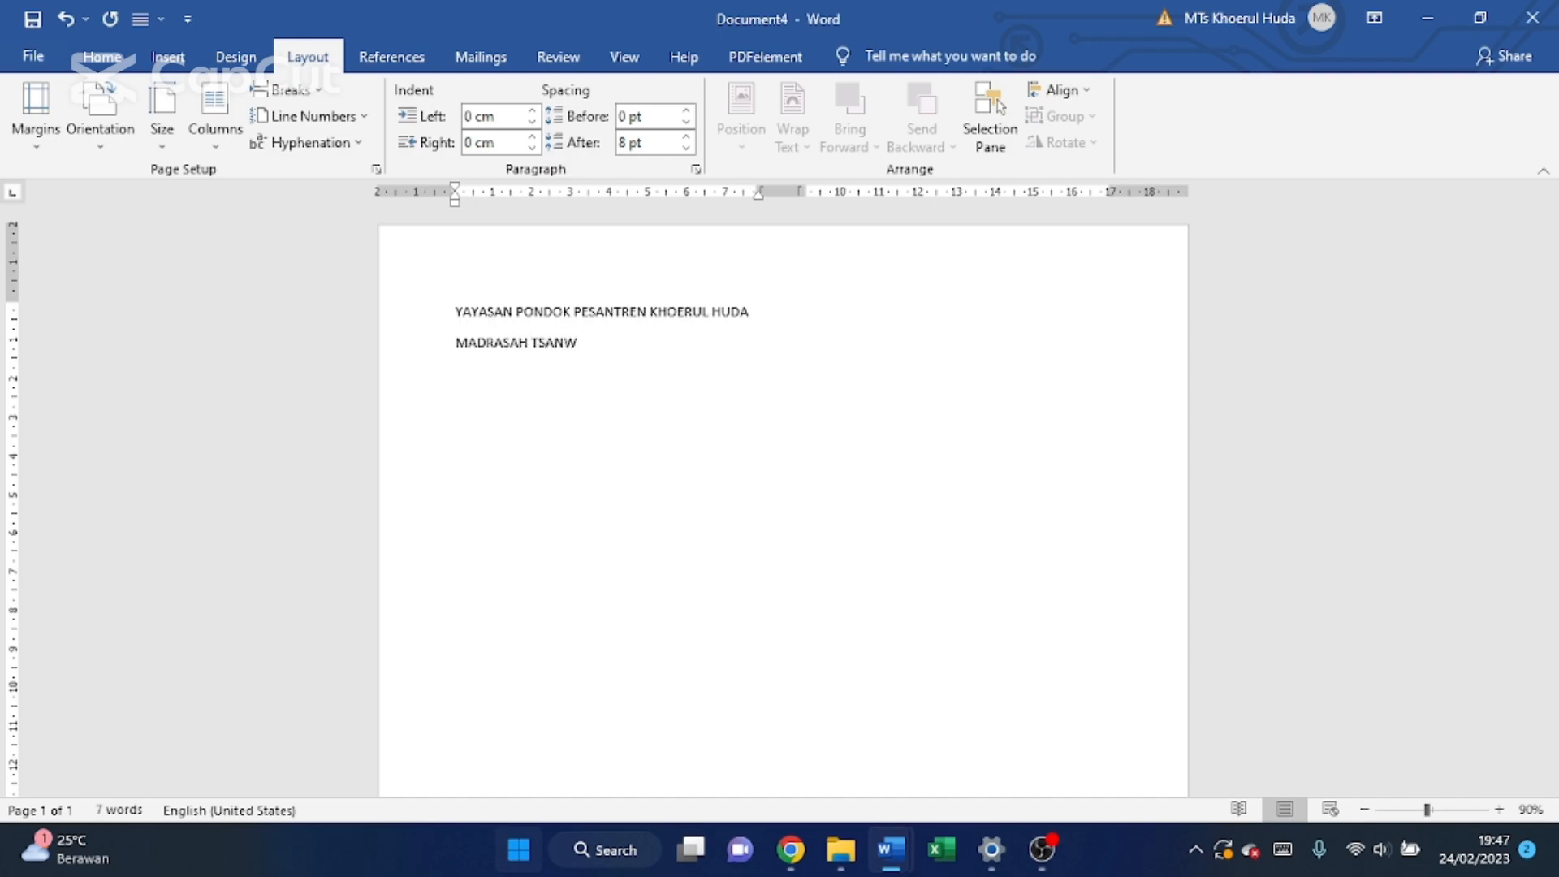
pyautogui.write('IYAH MT')
pyautogui.press('BackSpace')
pyautogui.write('KHOERUL HUDA')
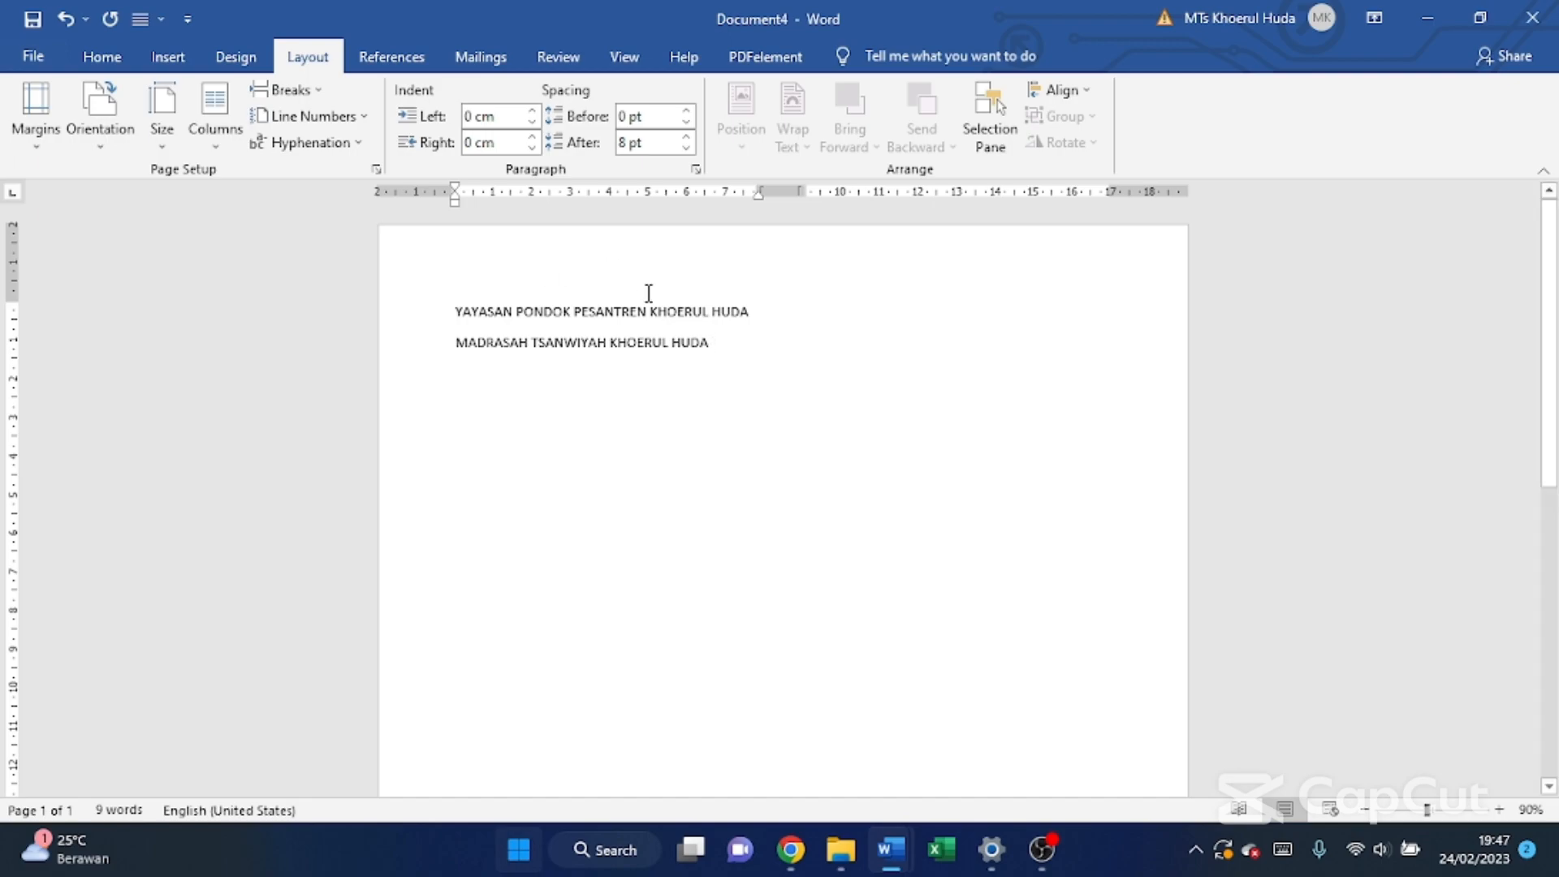
# Step: Add the school's full address in mixed case as the third line of the letterhead
pyautogui.press('capslock')
pyautogui.write('p. Pase')
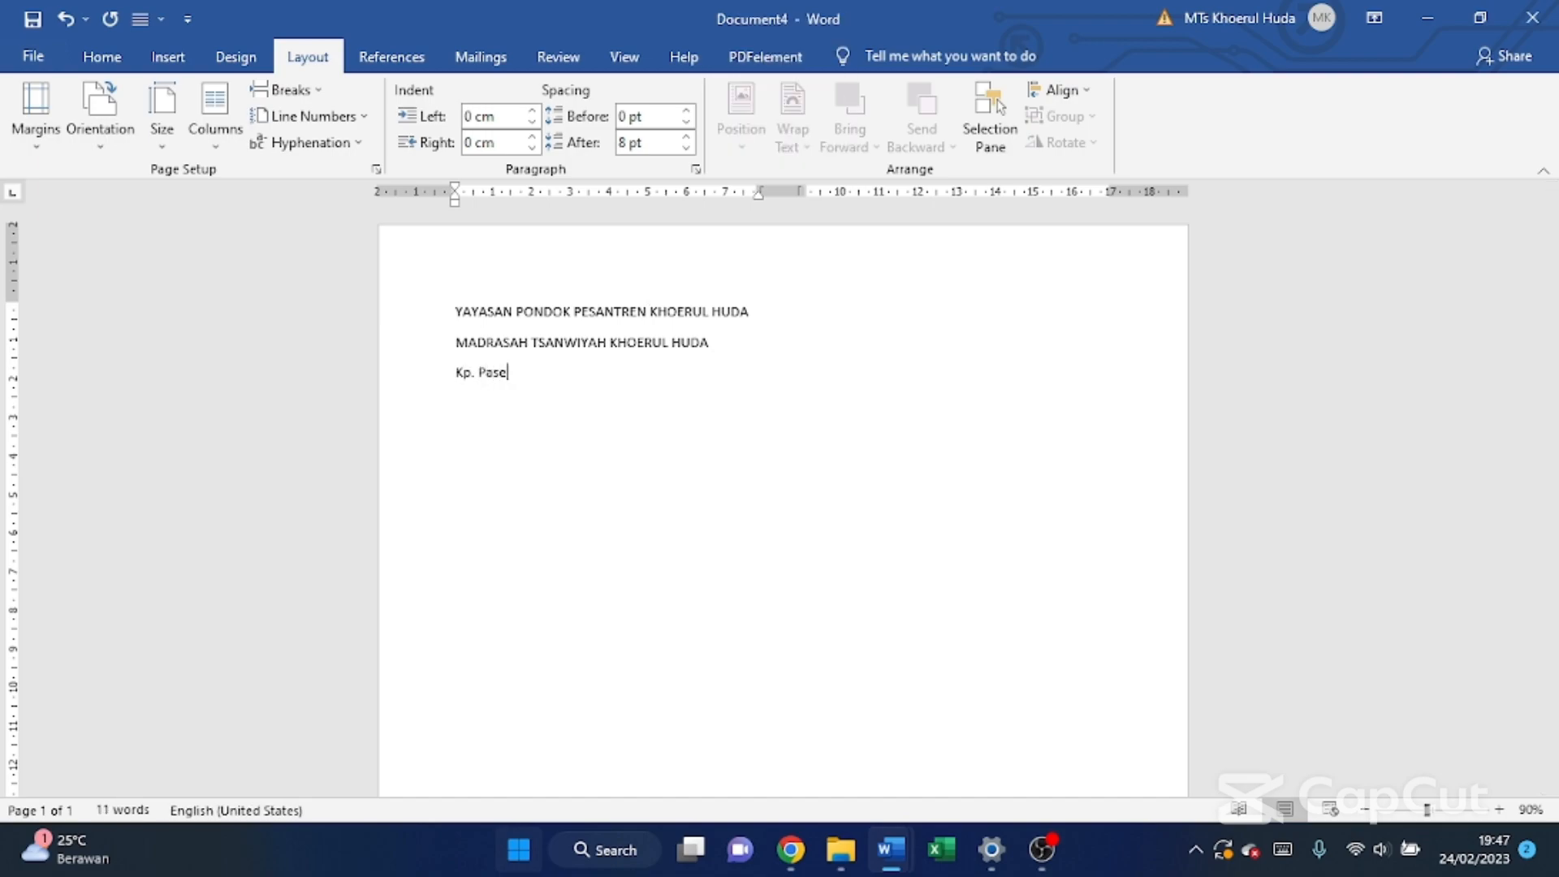
pyautogui.write('h Ds. Jayamukti Kec. Pancatengah ')
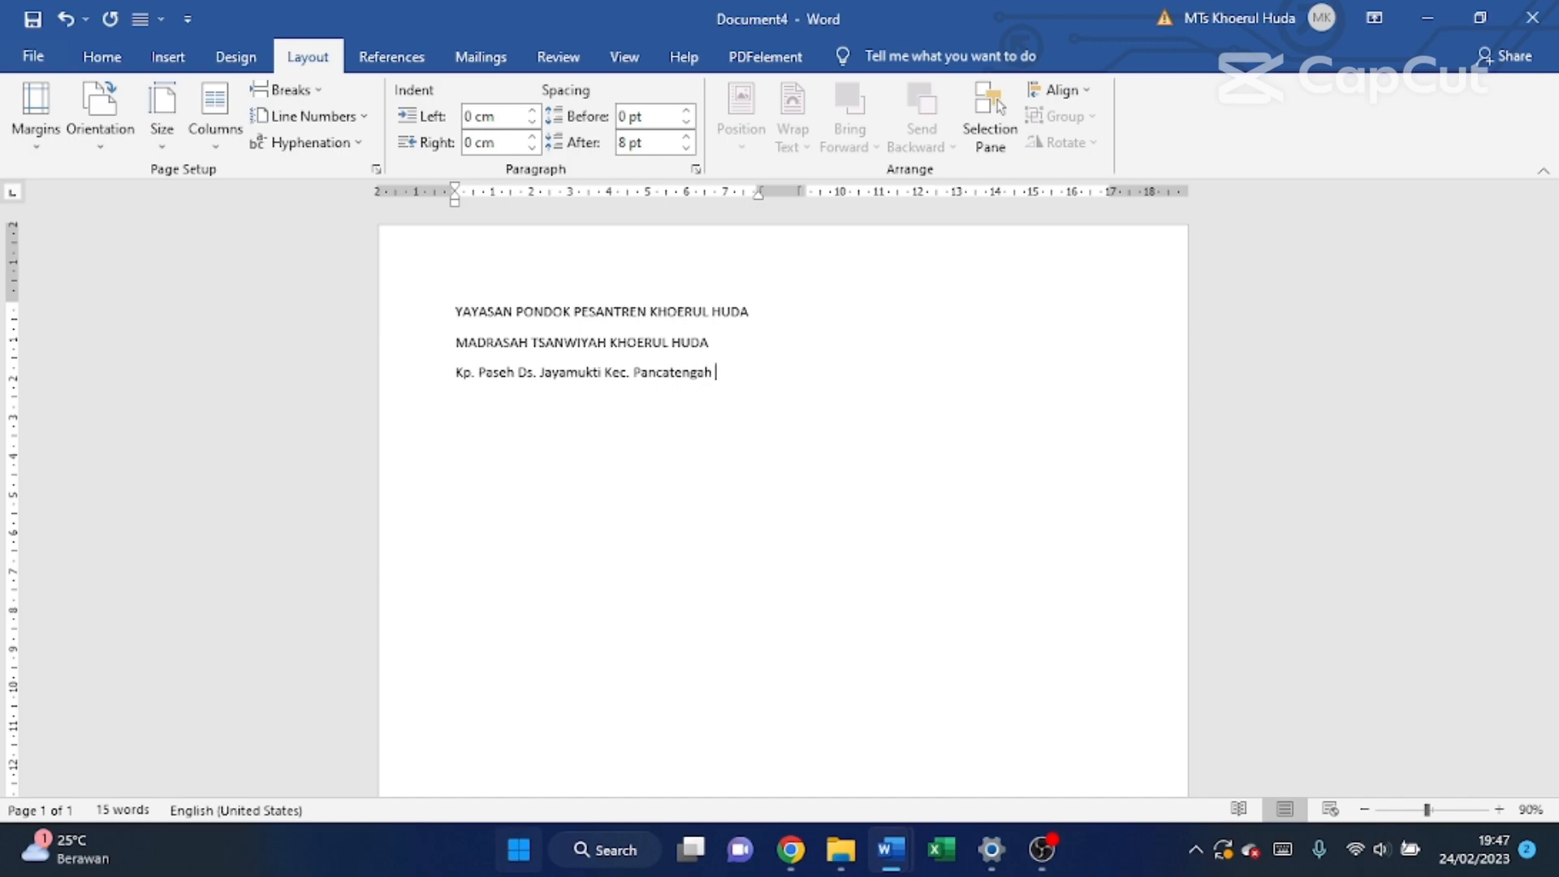
pyautogui.write('Kab.')
pyautogui.hotkey('shift', 'Return')
pyautogui.write('Tasikmalaya')
# Step: Change the page layout to one column and centre all three letterhead lines
pyautogui.click(216, 117)
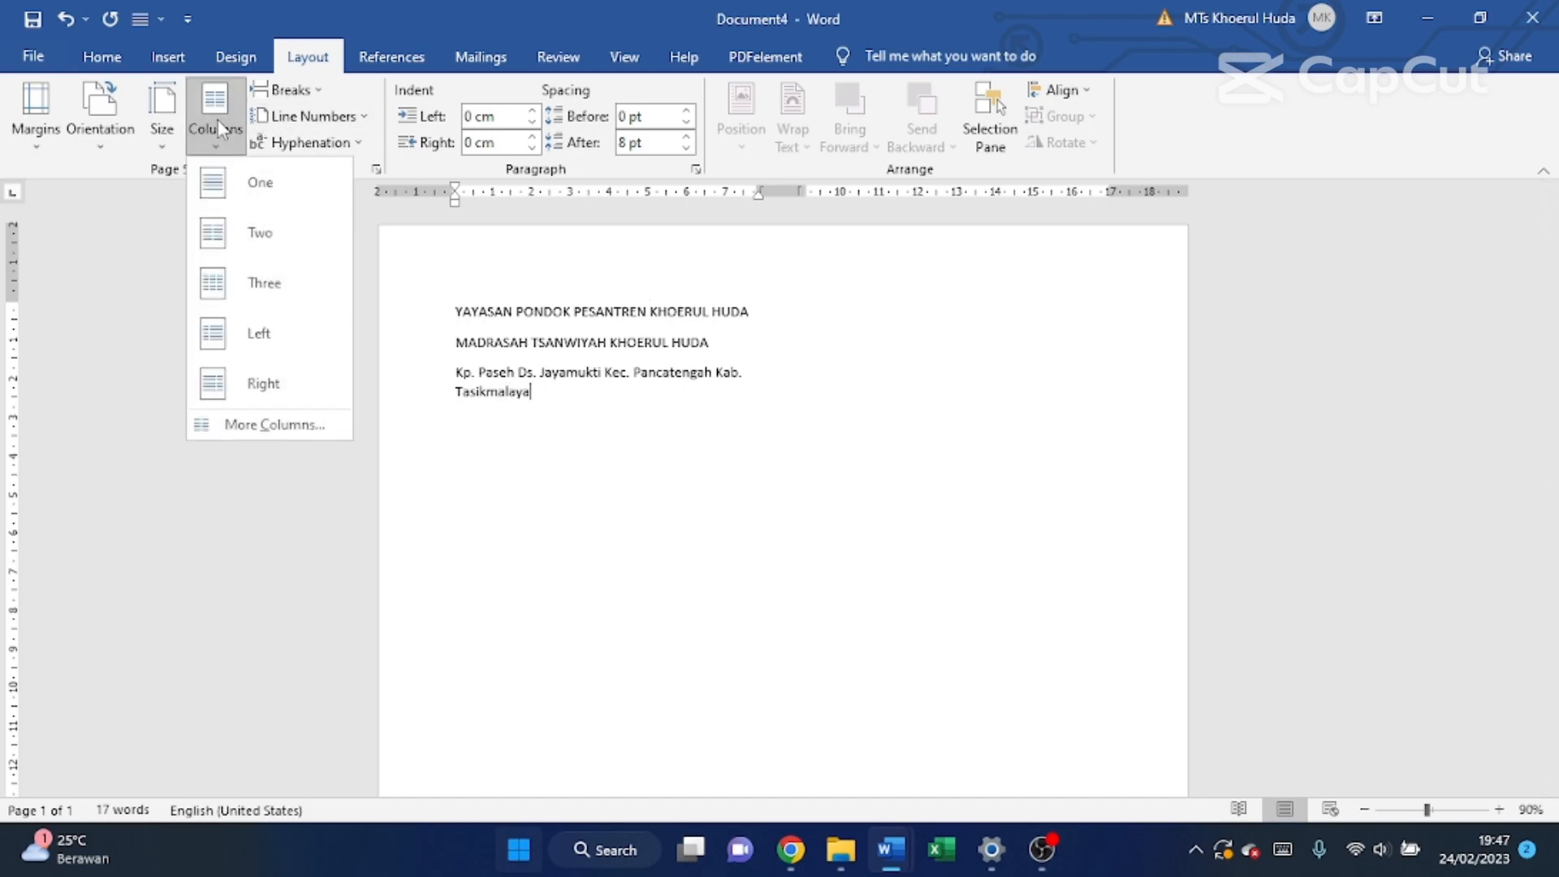
pyautogui.click(258, 180)
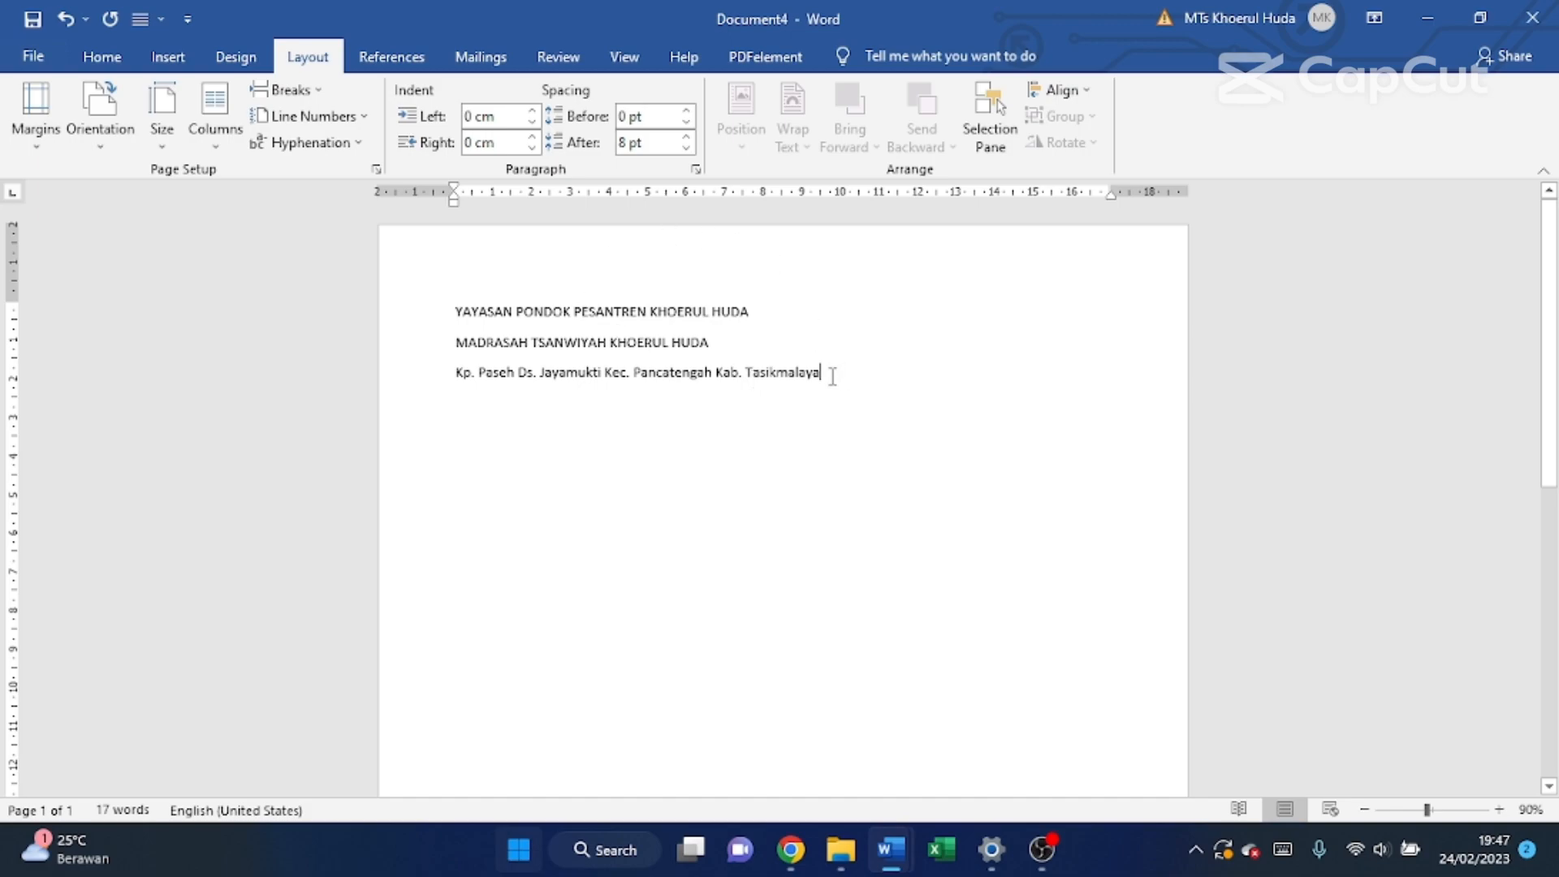
pyautogui.moveTo(832, 375); pyautogui.dragTo(466, 324)
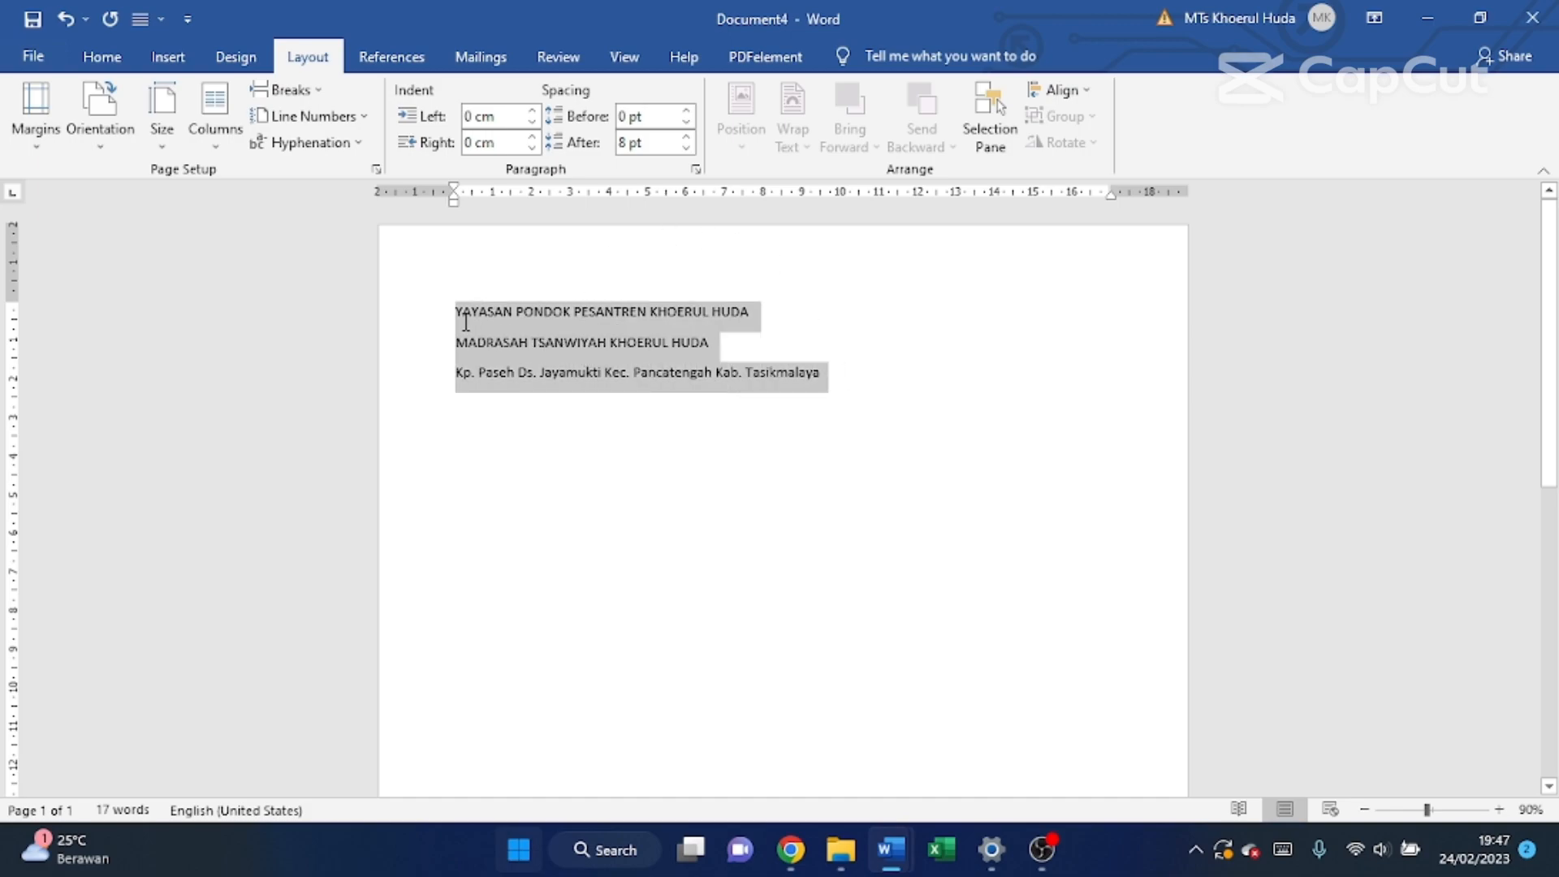
pyautogui.click(101, 57)
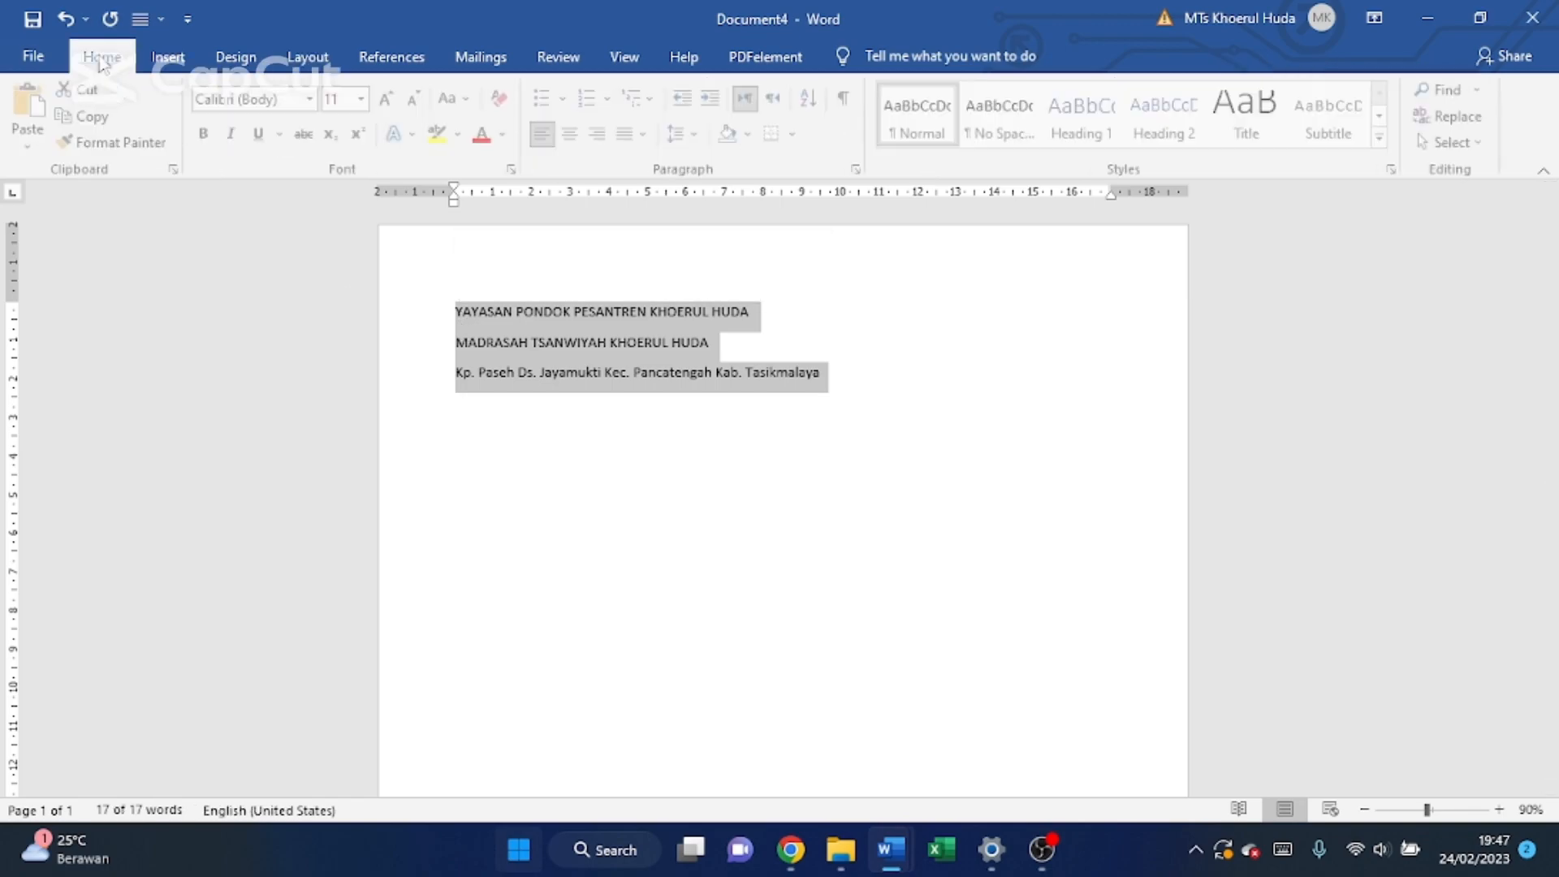
pyautogui.click(576, 135)
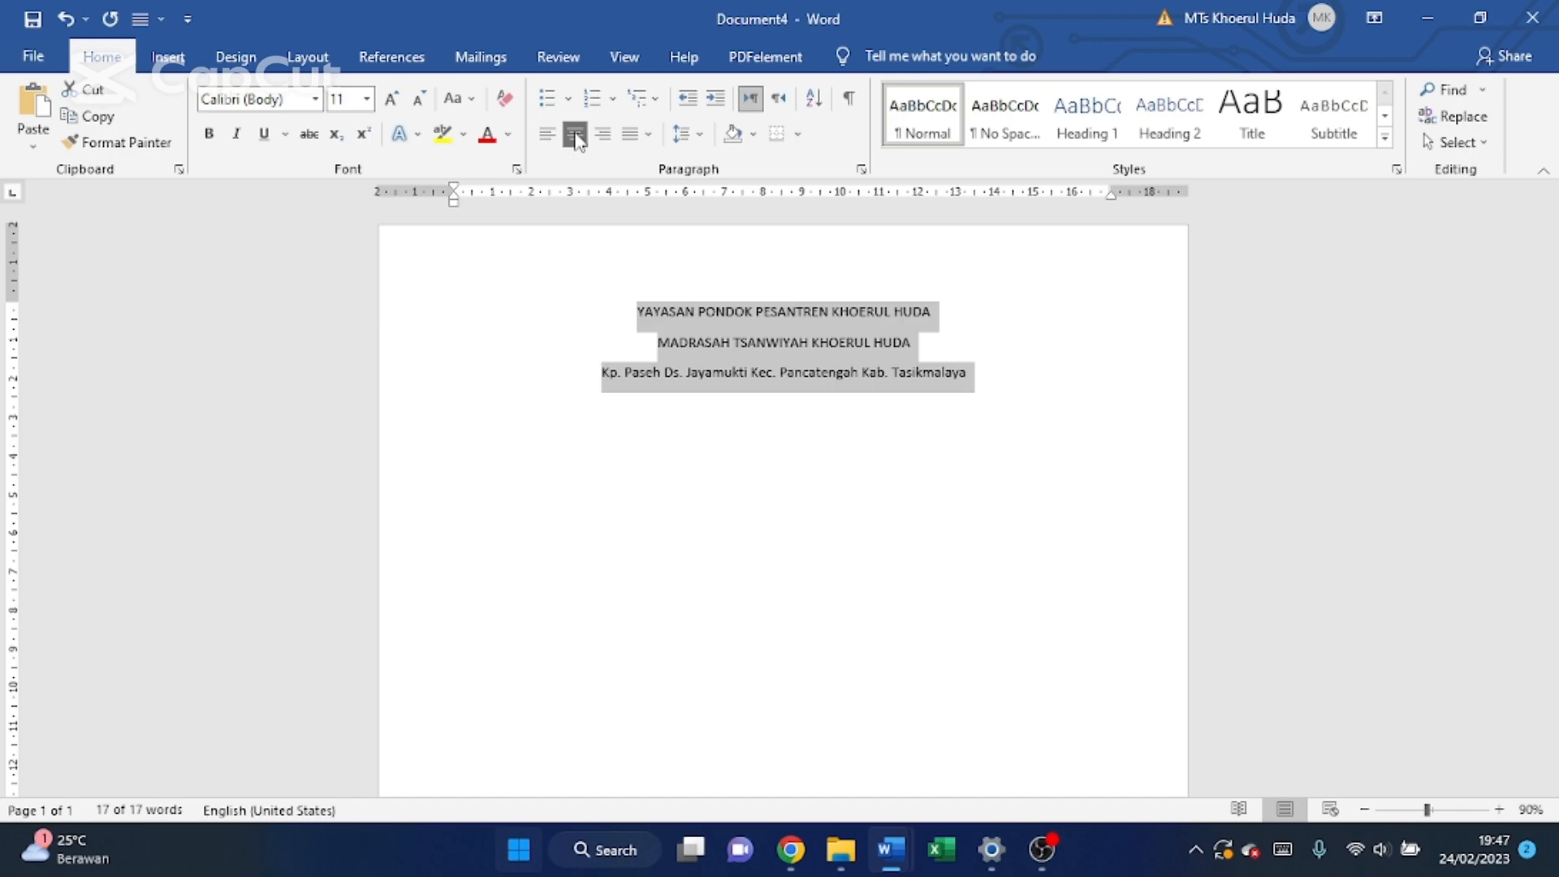
# Step: Format all three letterhead lines in Times New Roman at size 14
pyautogui.click(397, 109)
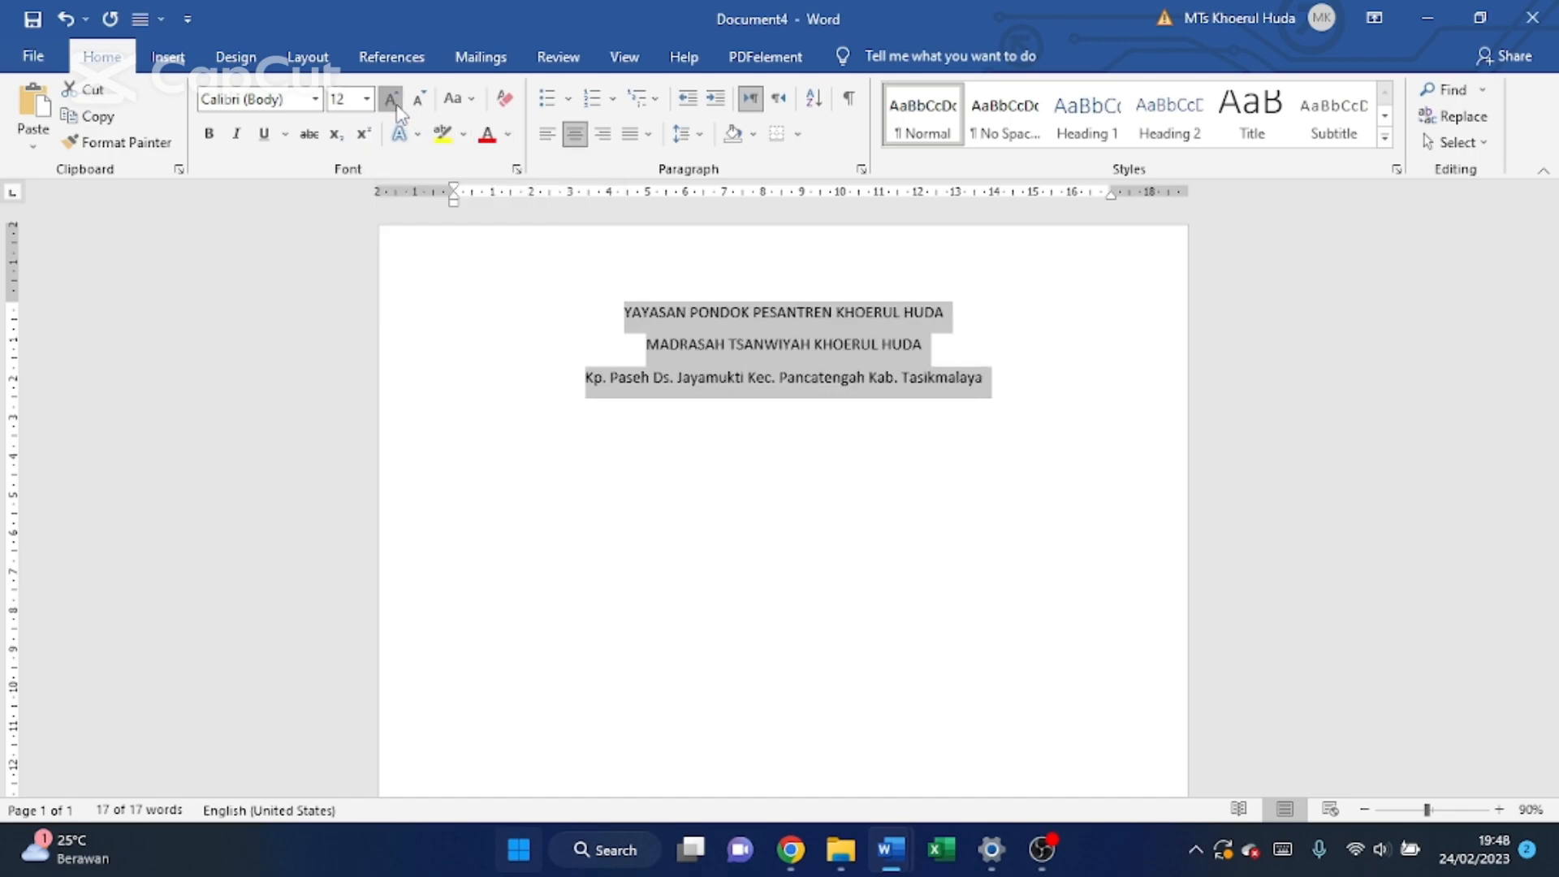
pyautogui.click(393, 101)
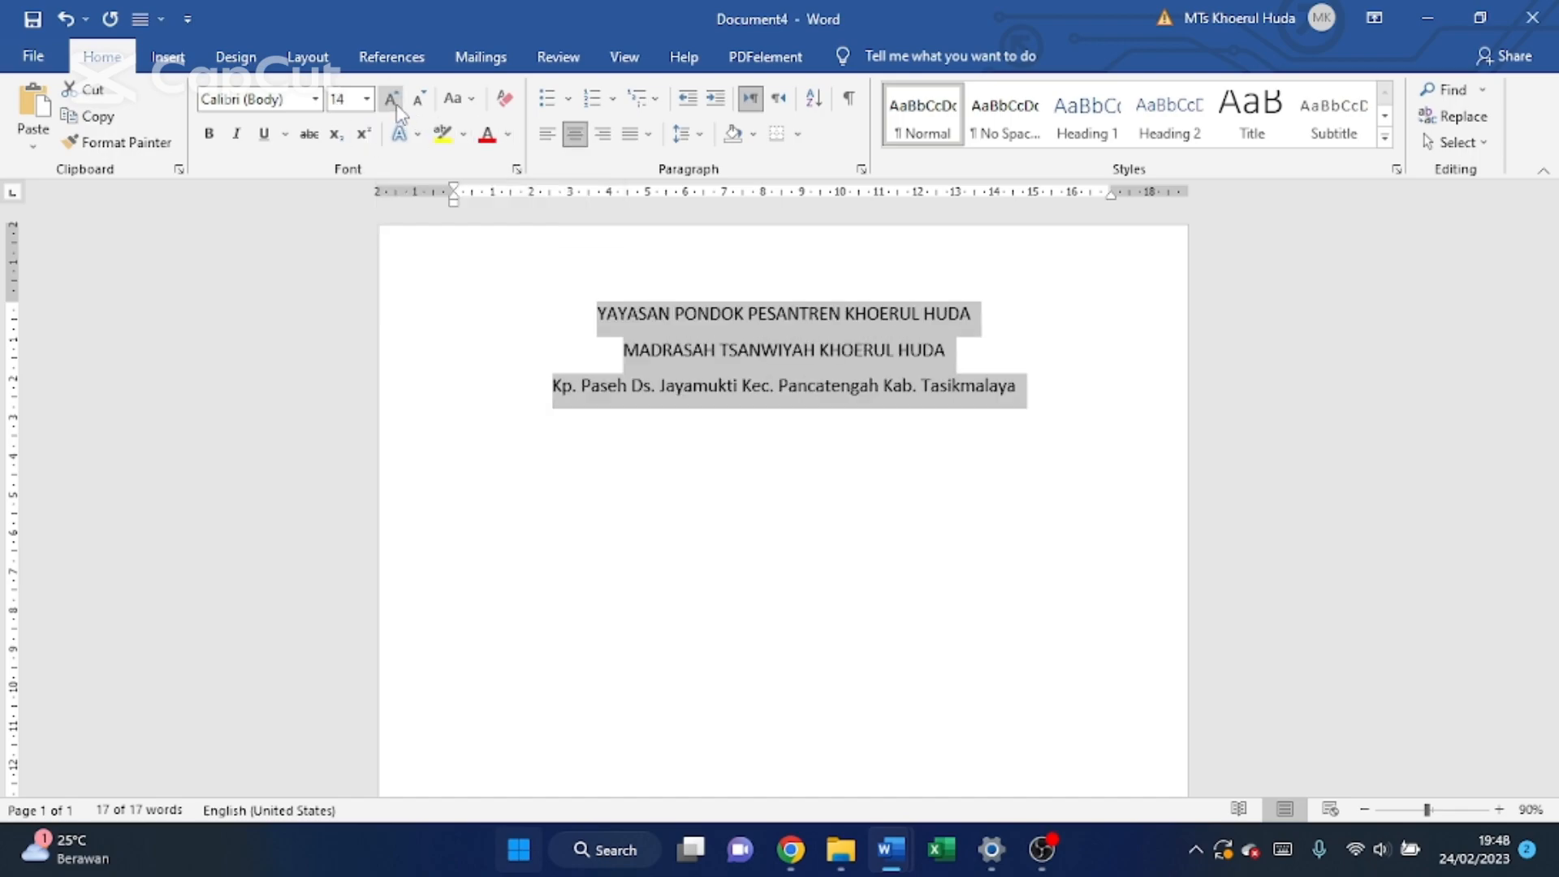
pyautogui.click(316, 101)
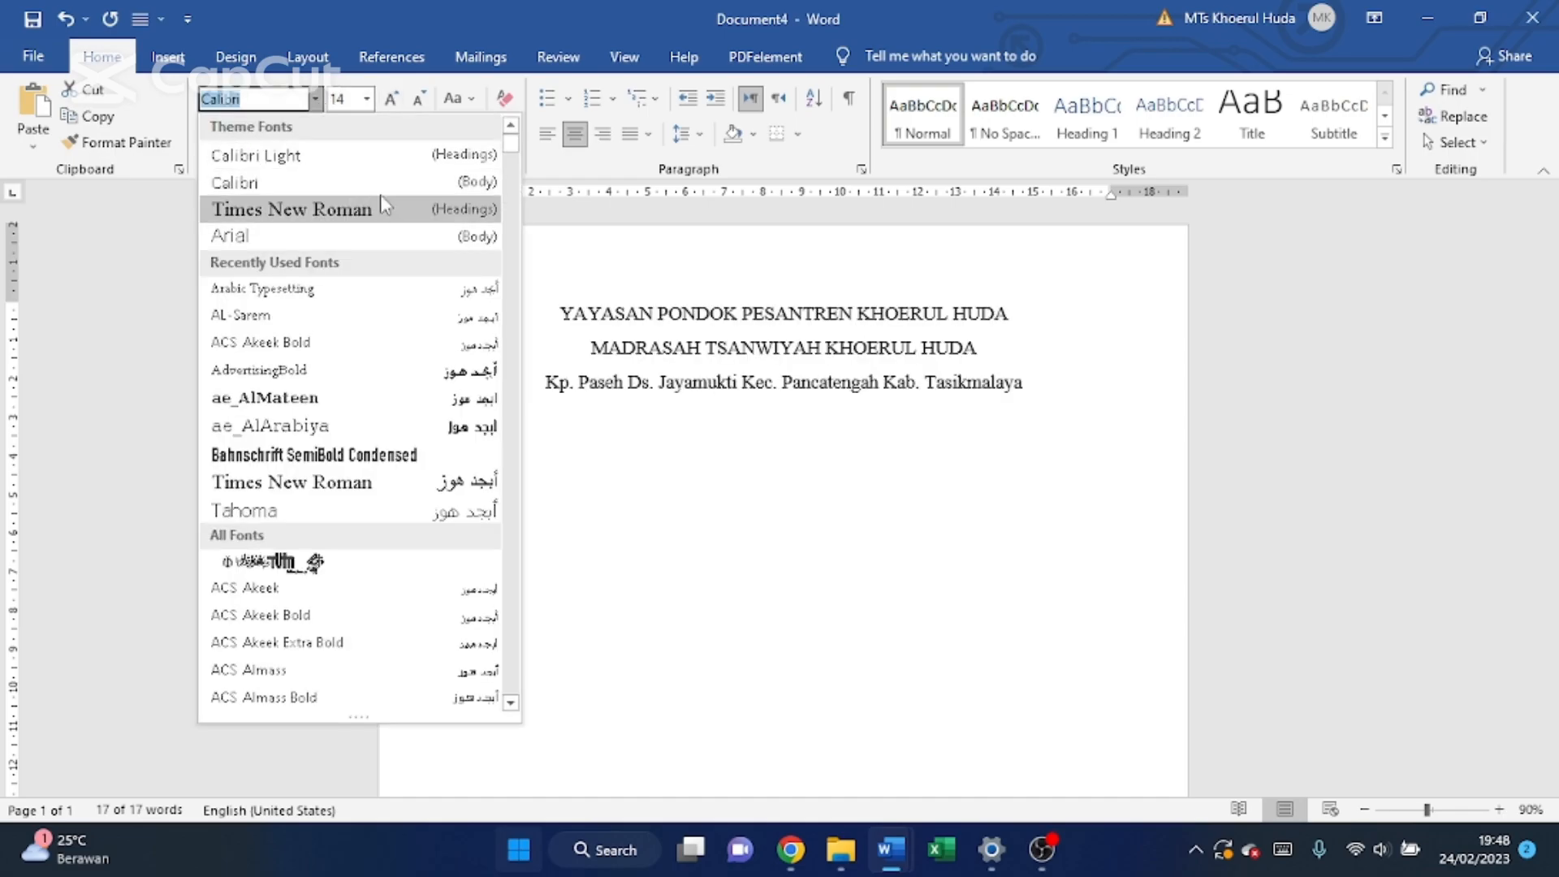
pyautogui.click(349, 213)
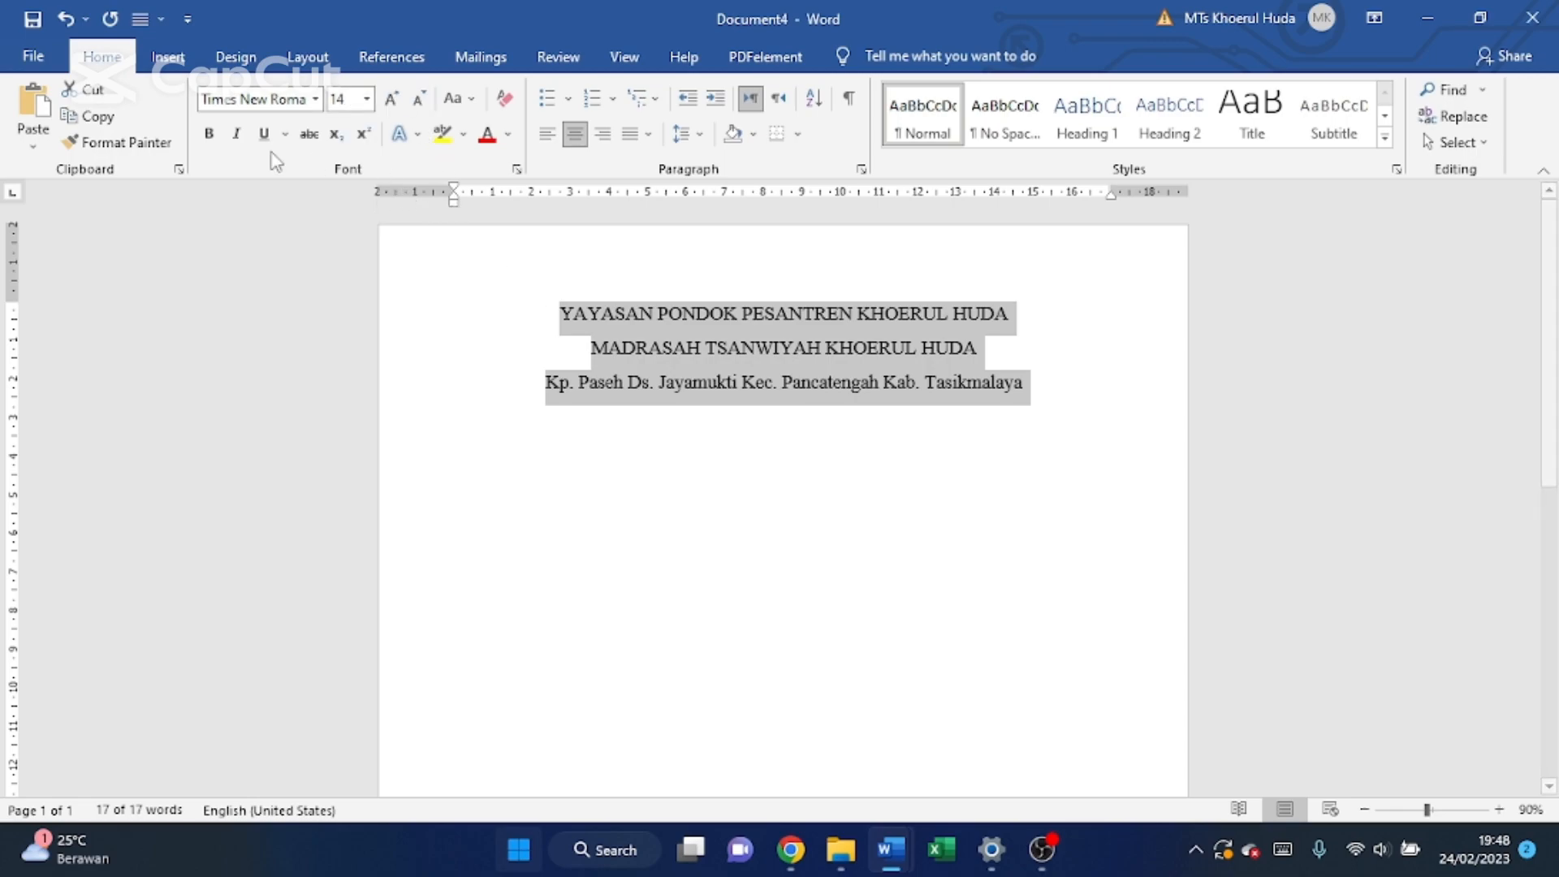
# Step: Reduce the address line's font size to 11
pyautogui.click(659, 382)
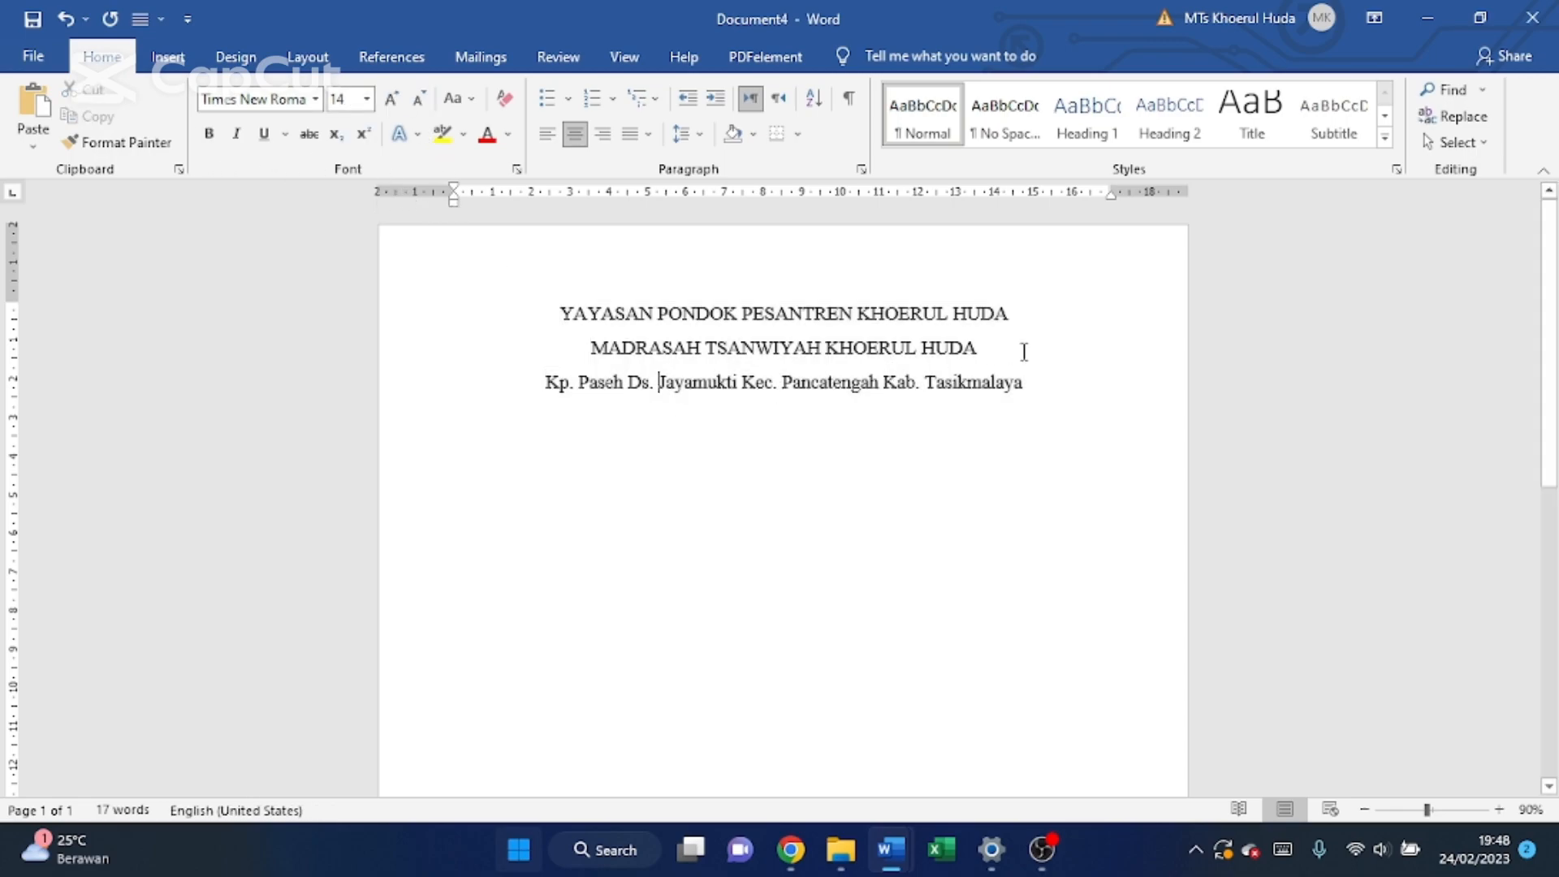
pyautogui.moveTo(1027, 384); pyautogui.dragTo(559, 376)
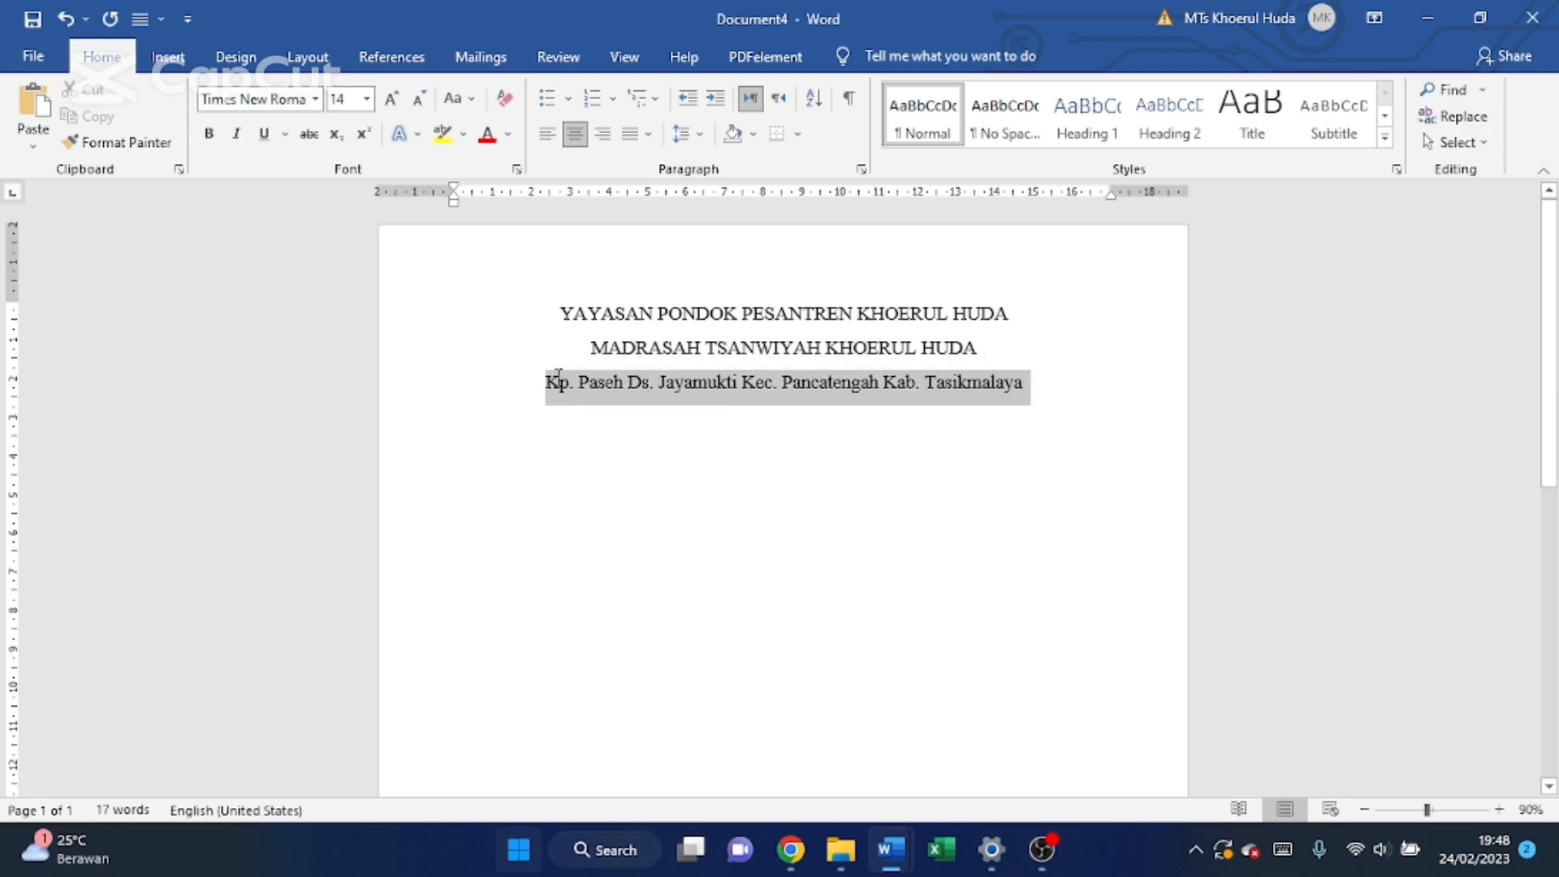
pyautogui.click(418, 99)
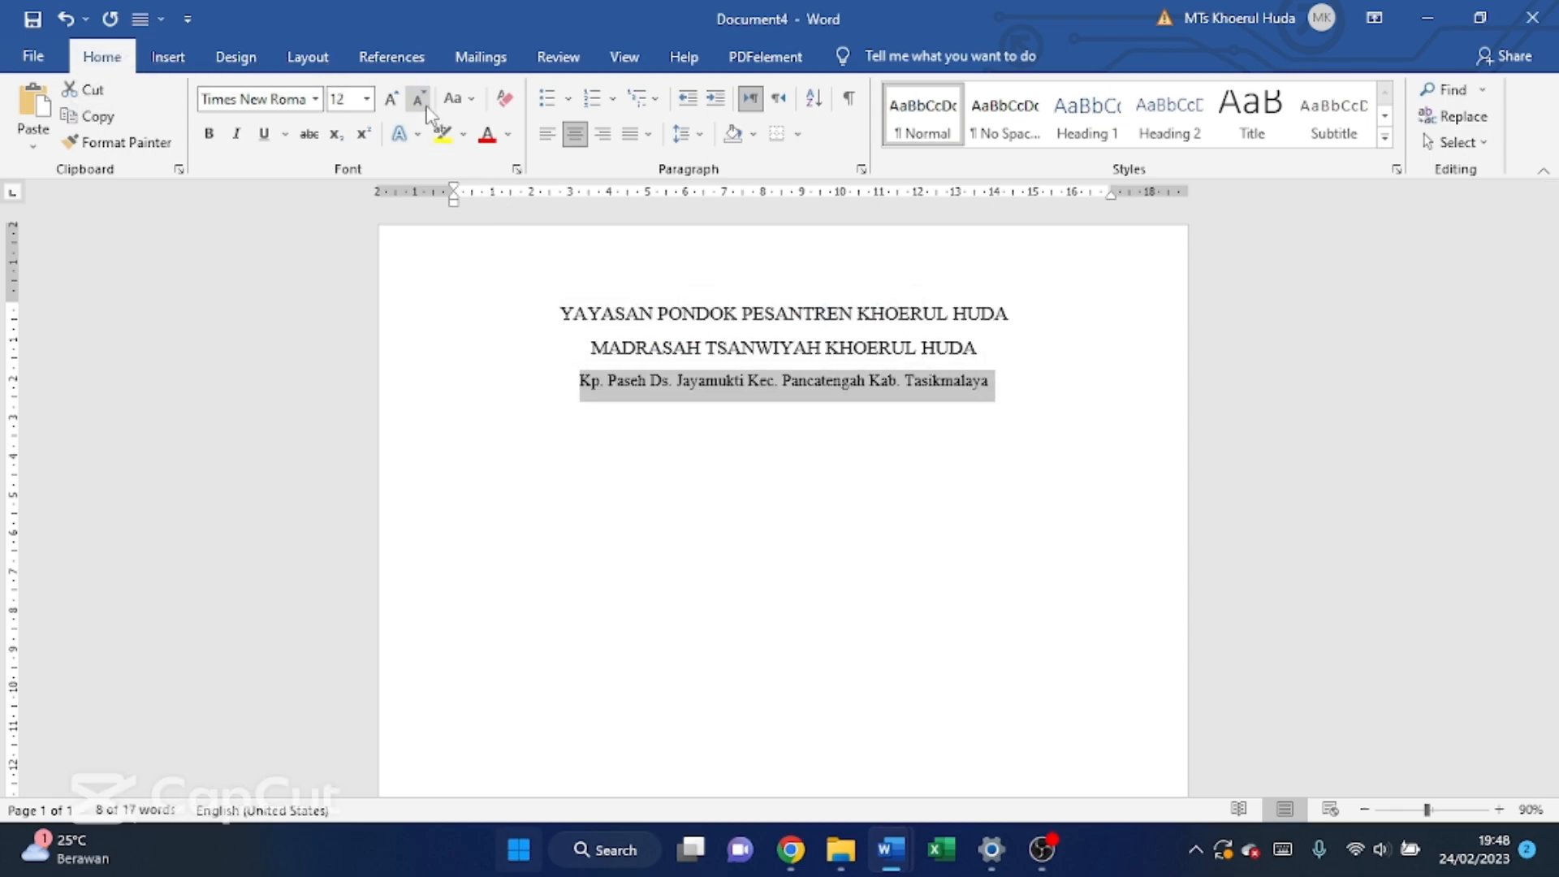
pyautogui.click(418, 99)
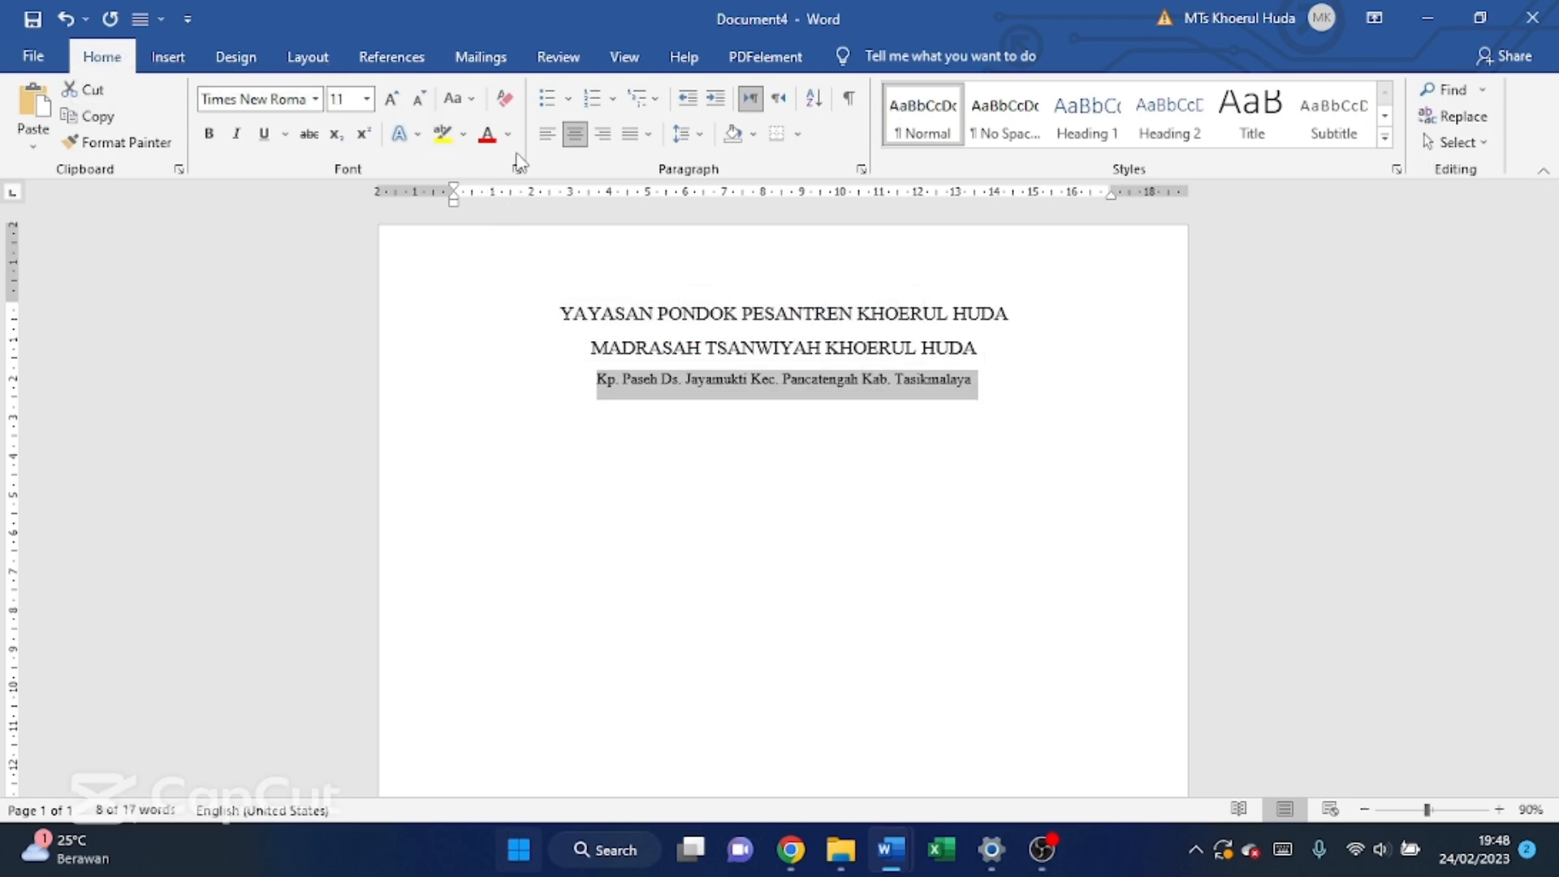
# Step: Make the first two letterhead lines, the foundation and school names, bold
pyautogui.click(997, 400)
pyautogui.moveTo(990, 358); pyautogui.dragTo(558, 313)
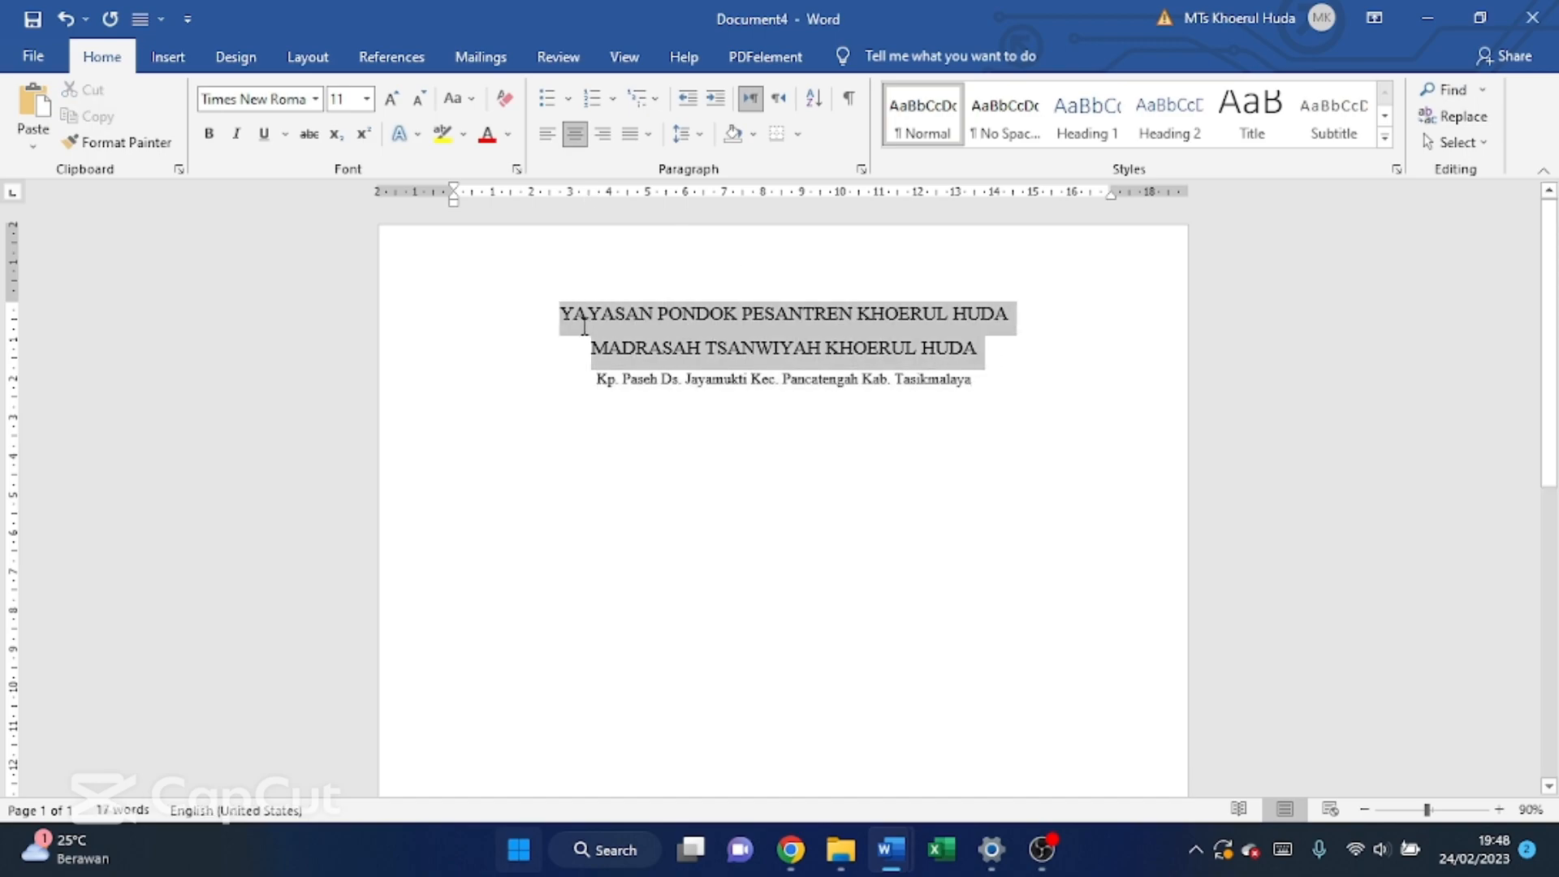
pyautogui.click(209, 134)
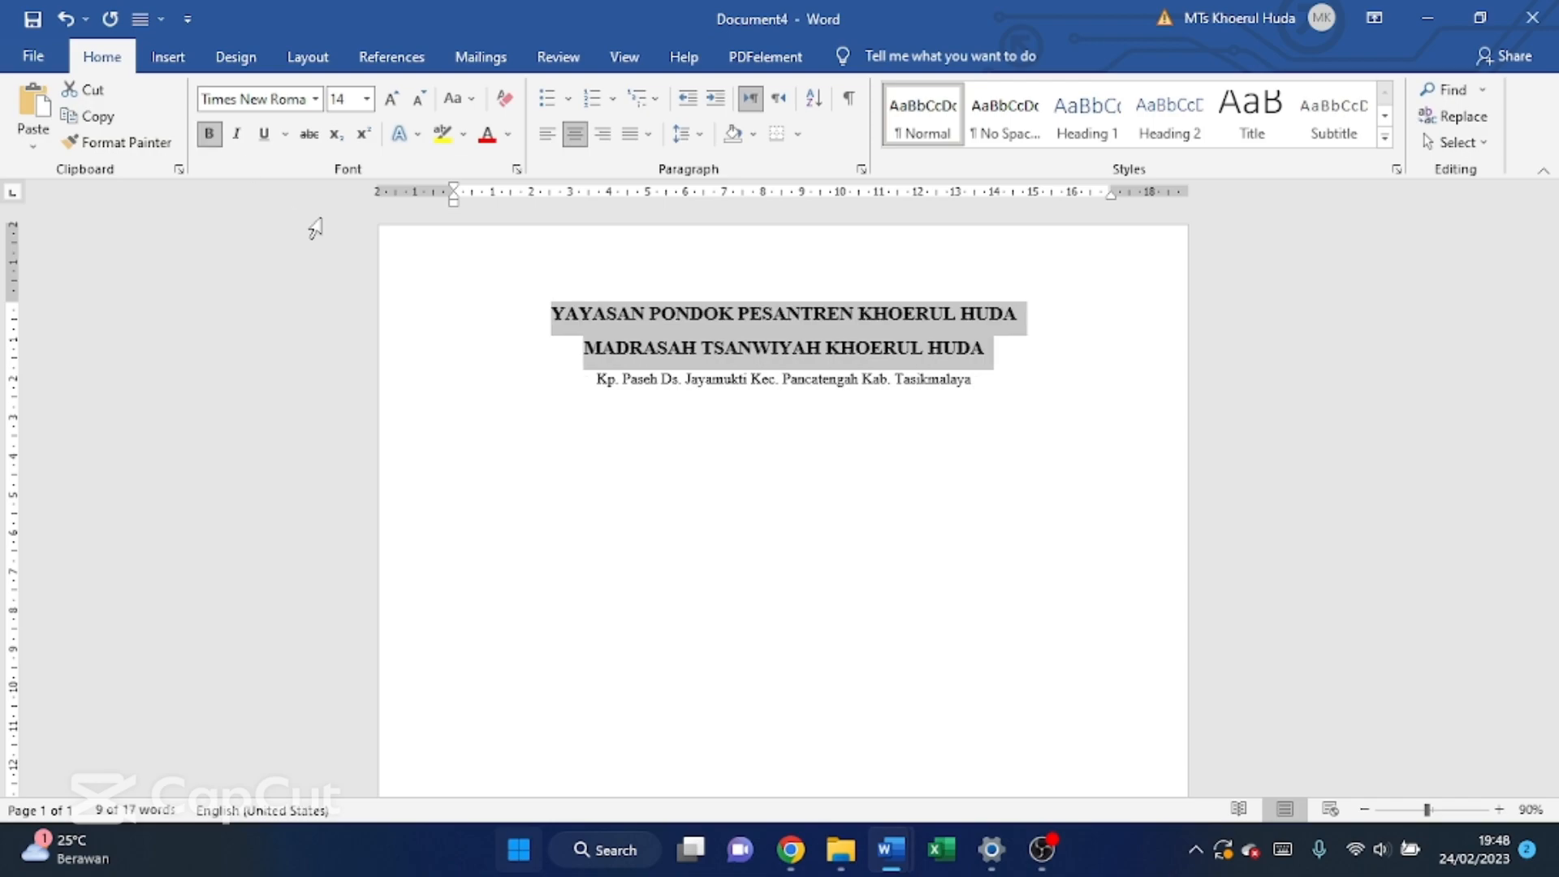
pyautogui.click(490, 324)
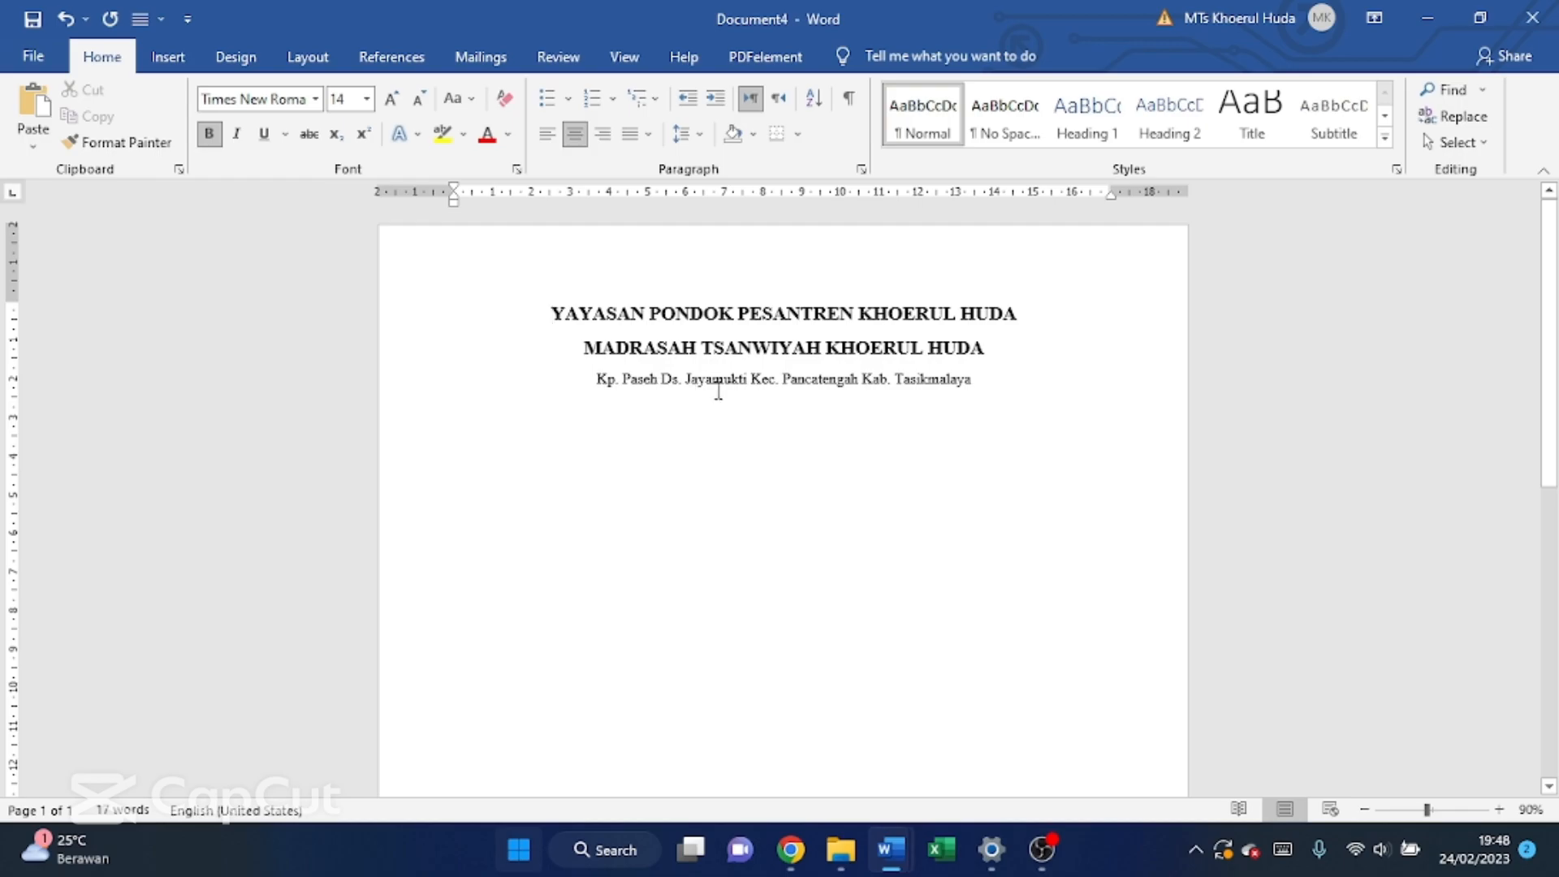
# Step: Insert the picture LOGO MTS 1 from the folder A > LOGO MTS on drive D at the start of the foundation name line
pyautogui.click(168, 57)
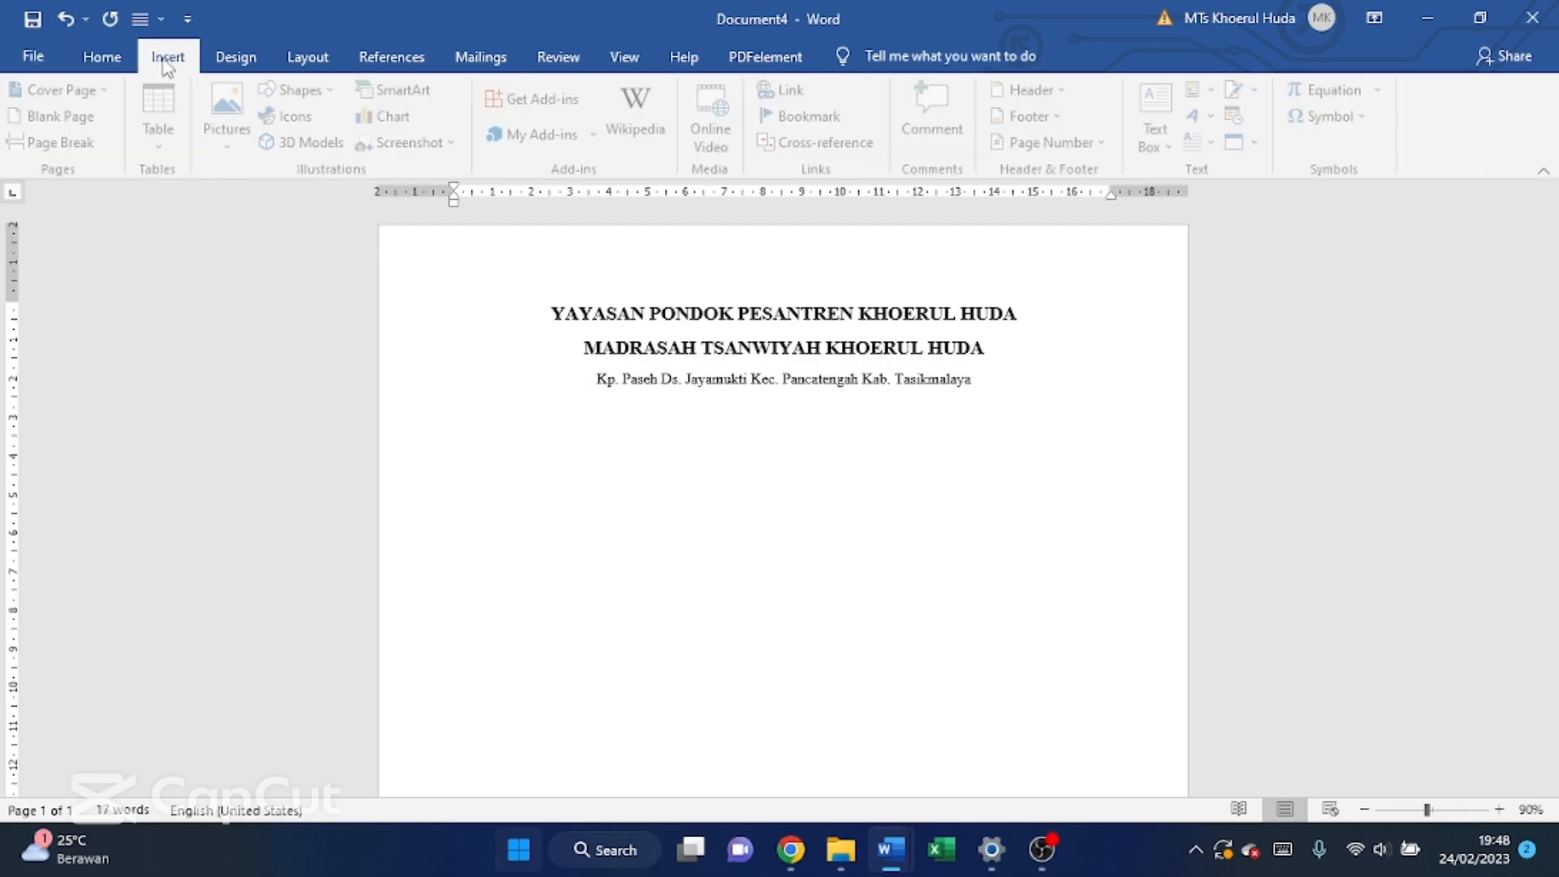
pyautogui.click(237, 104)
pyautogui.click(276, 201)
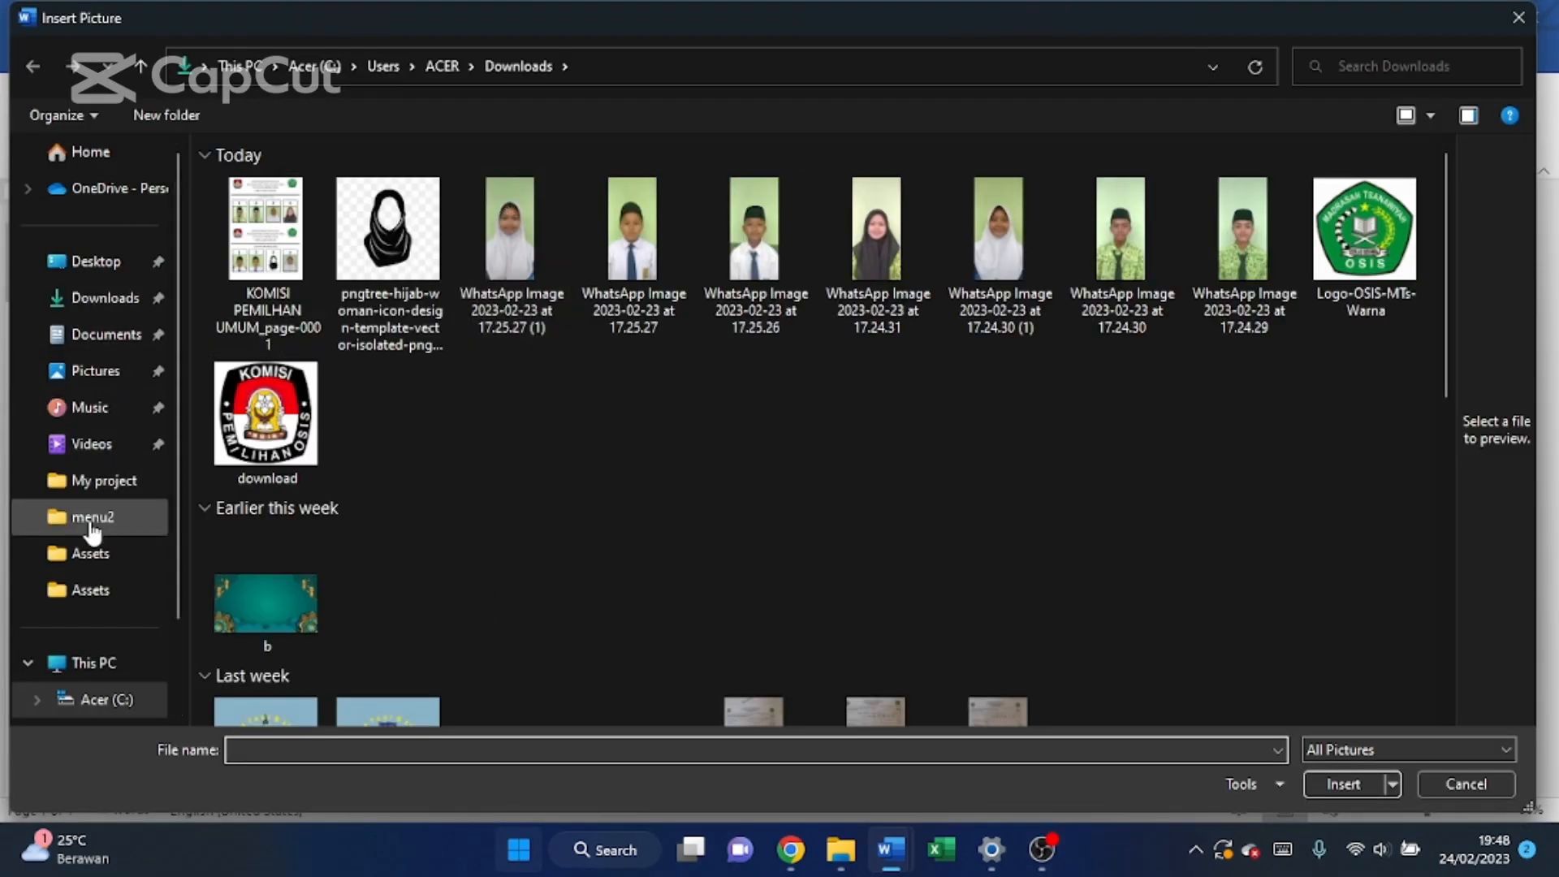
pyautogui.scroll(-1, 56, 614)
pyautogui.click(120, 662)
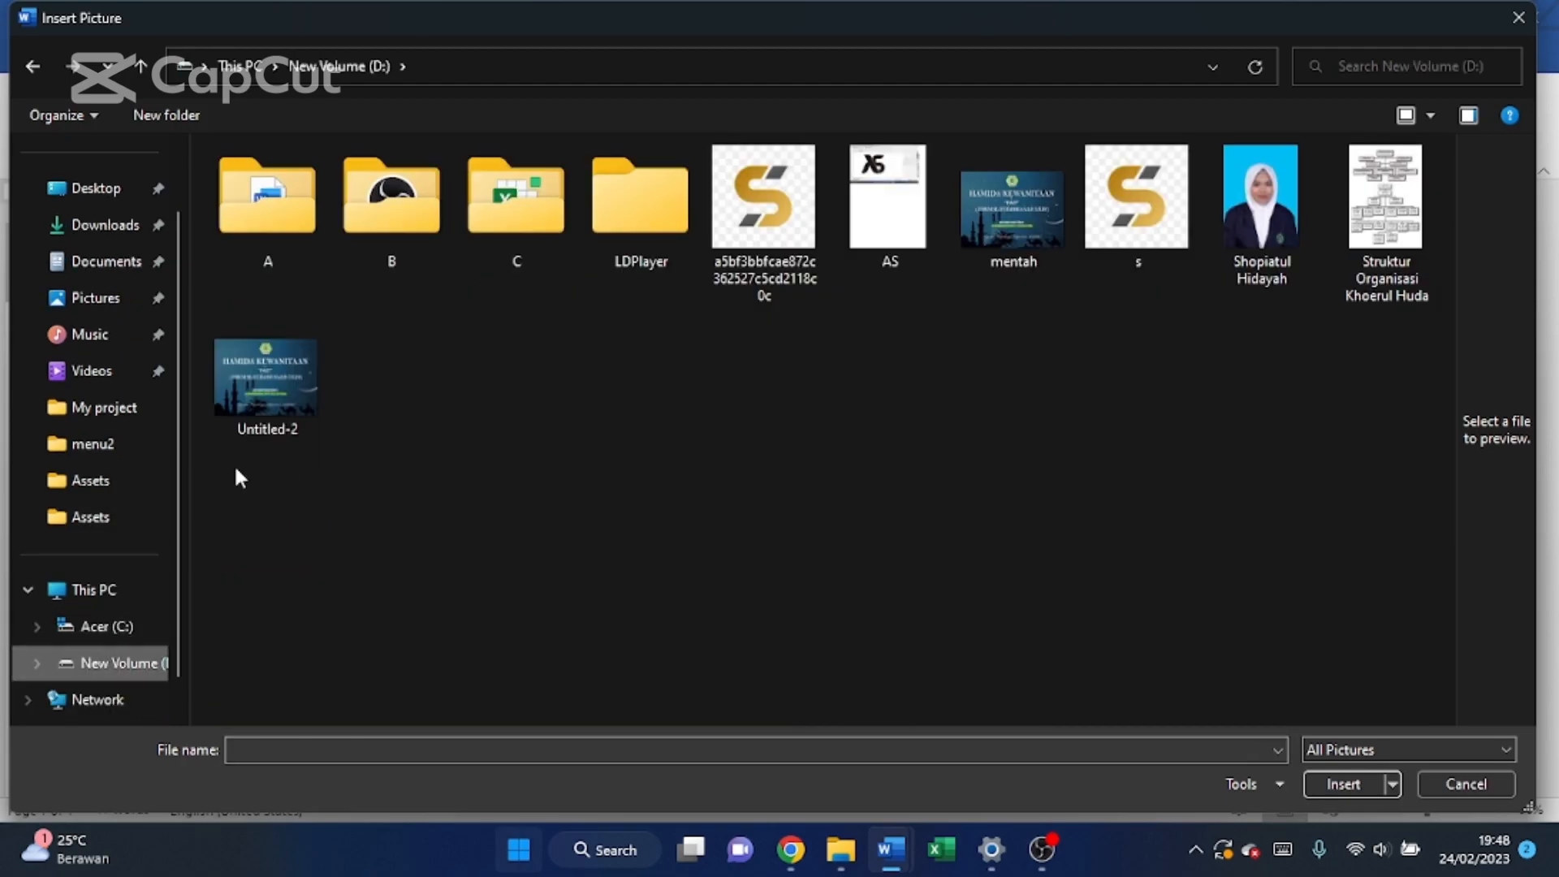
pyautogui.doubleClick(261, 259)
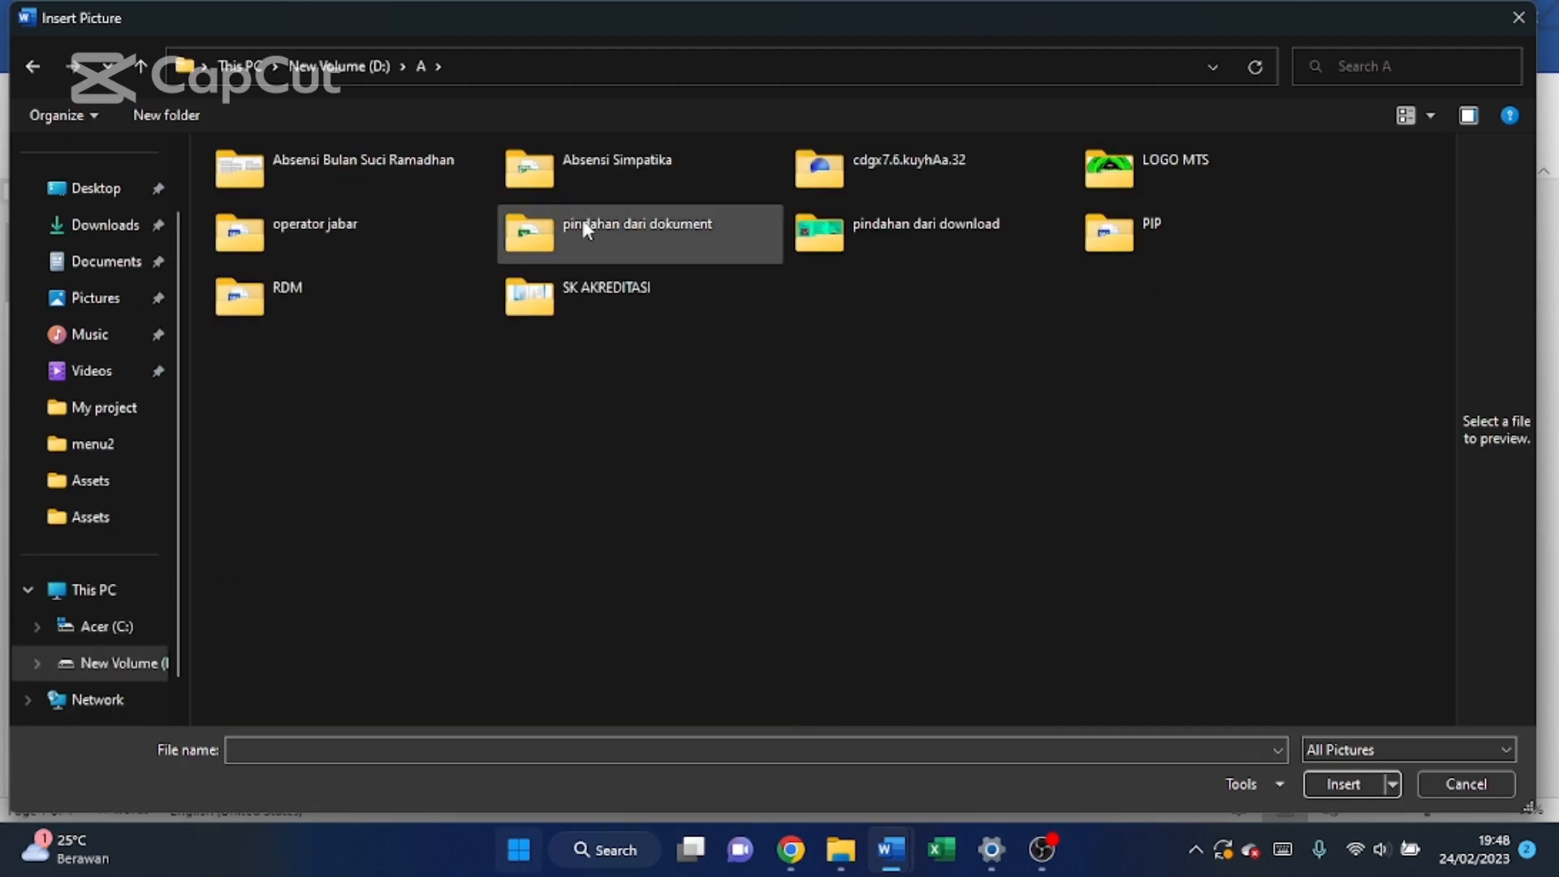
pyautogui.click(1114, 170)
pyautogui.doubleClick(1114, 170)
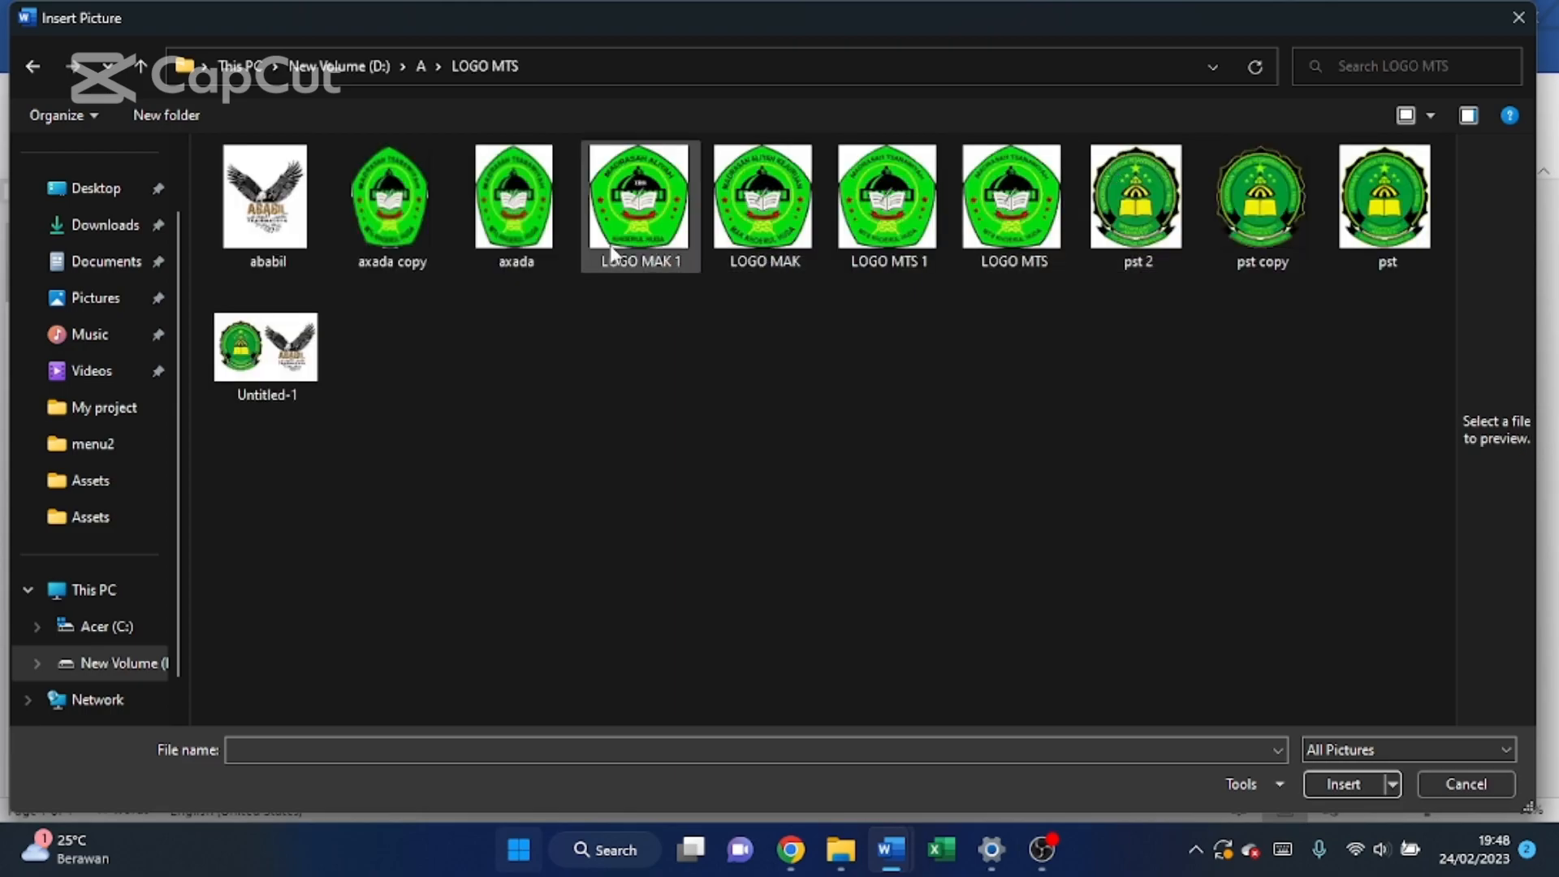
pyautogui.doubleClick(893, 203)
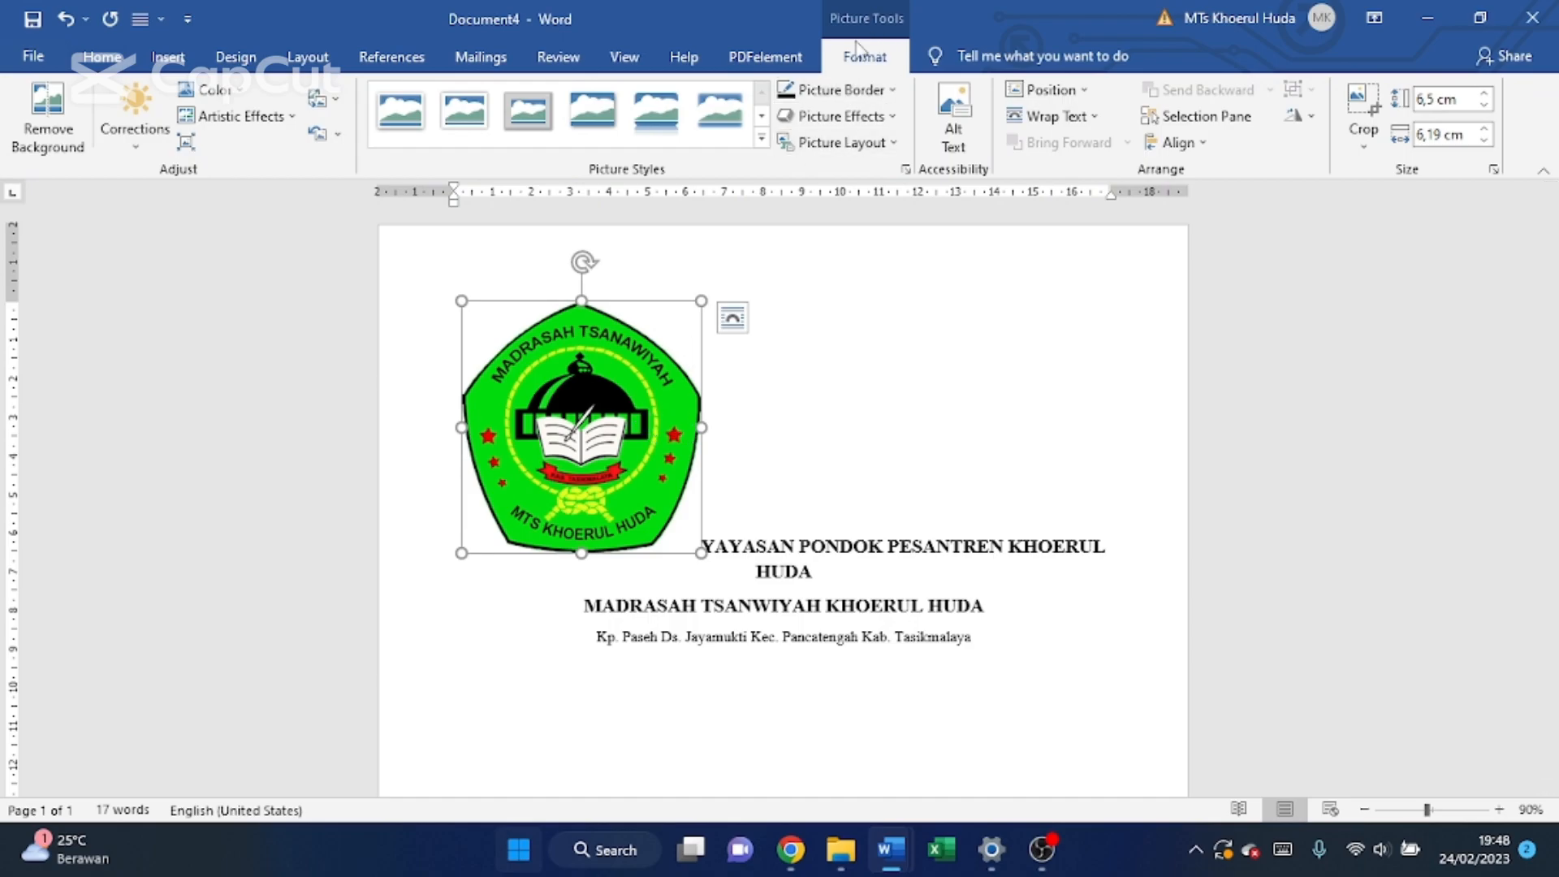
# Step: Set the logo's text wrapping to In Front of Text
pyautogui.click(874, 347)
pyautogui.click(664, 398)
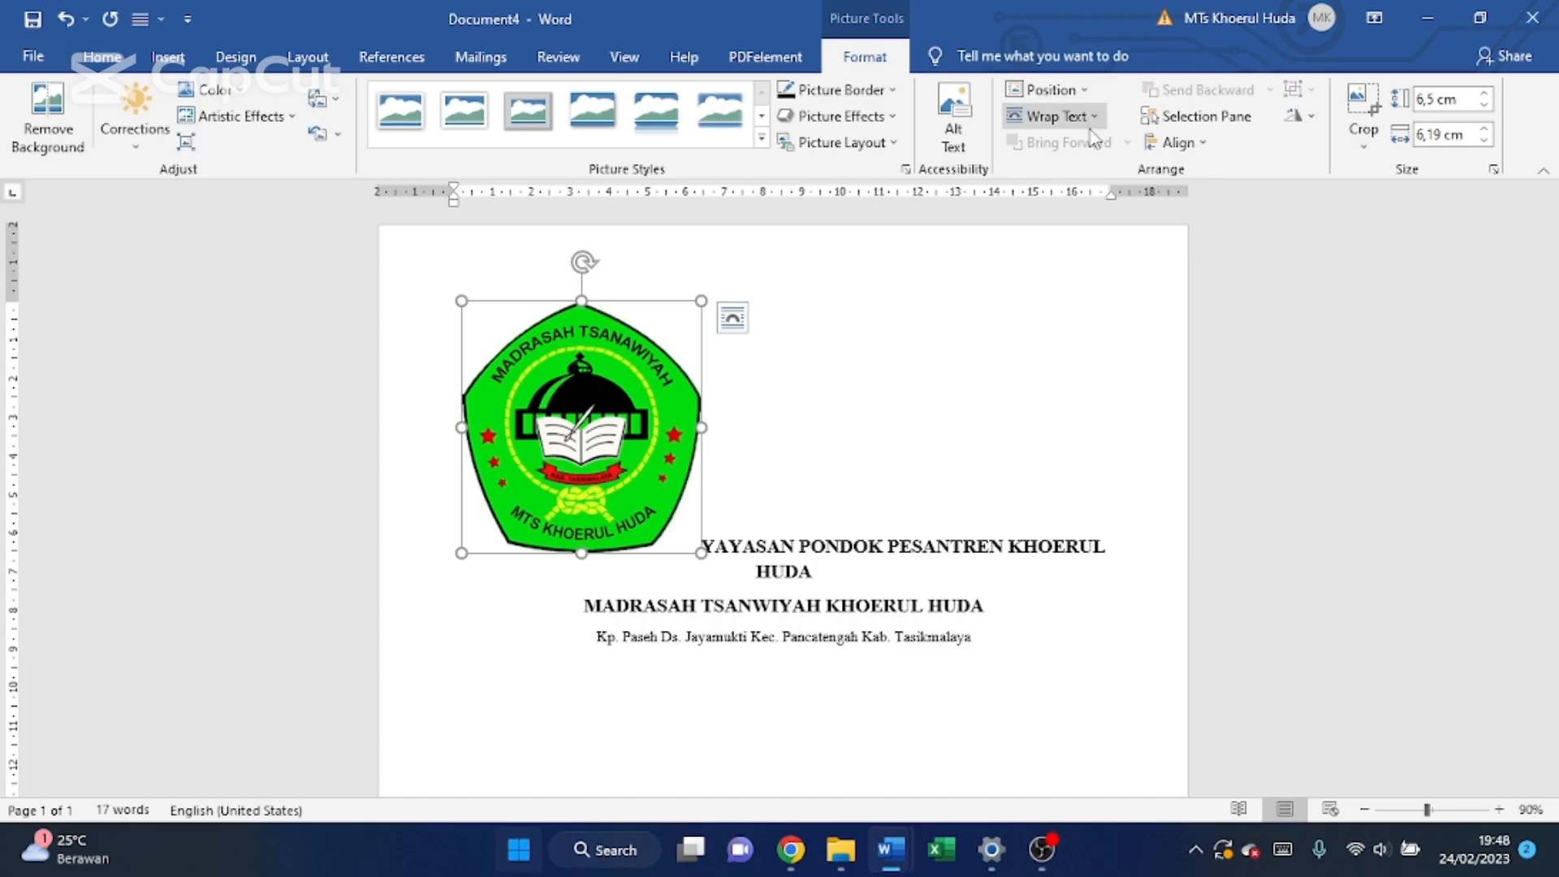
pyautogui.click(1051, 116)
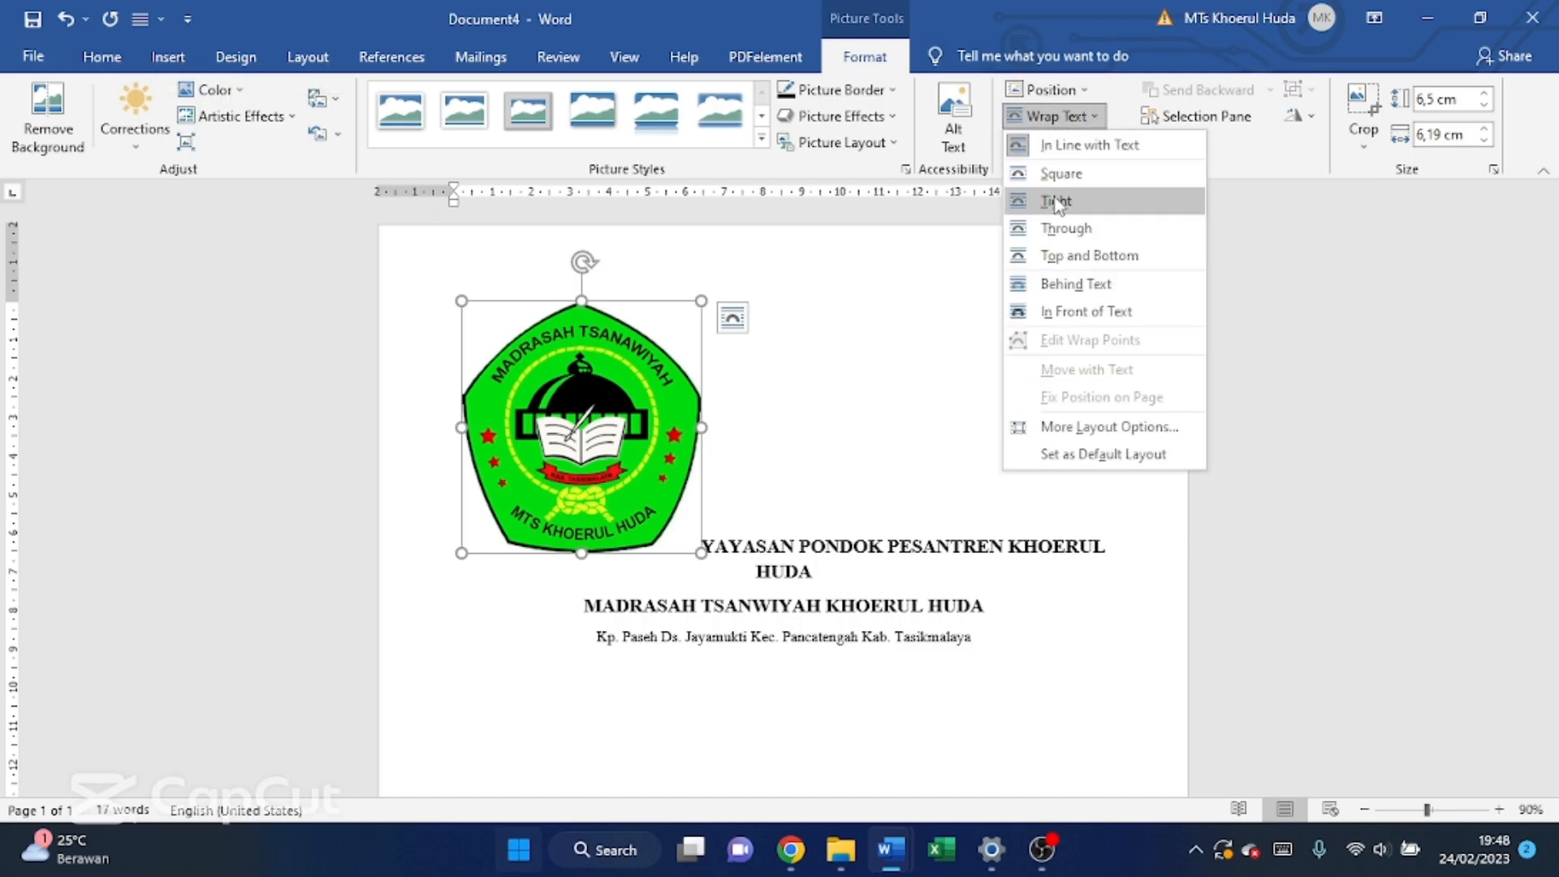
pyautogui.click(1058, 312)
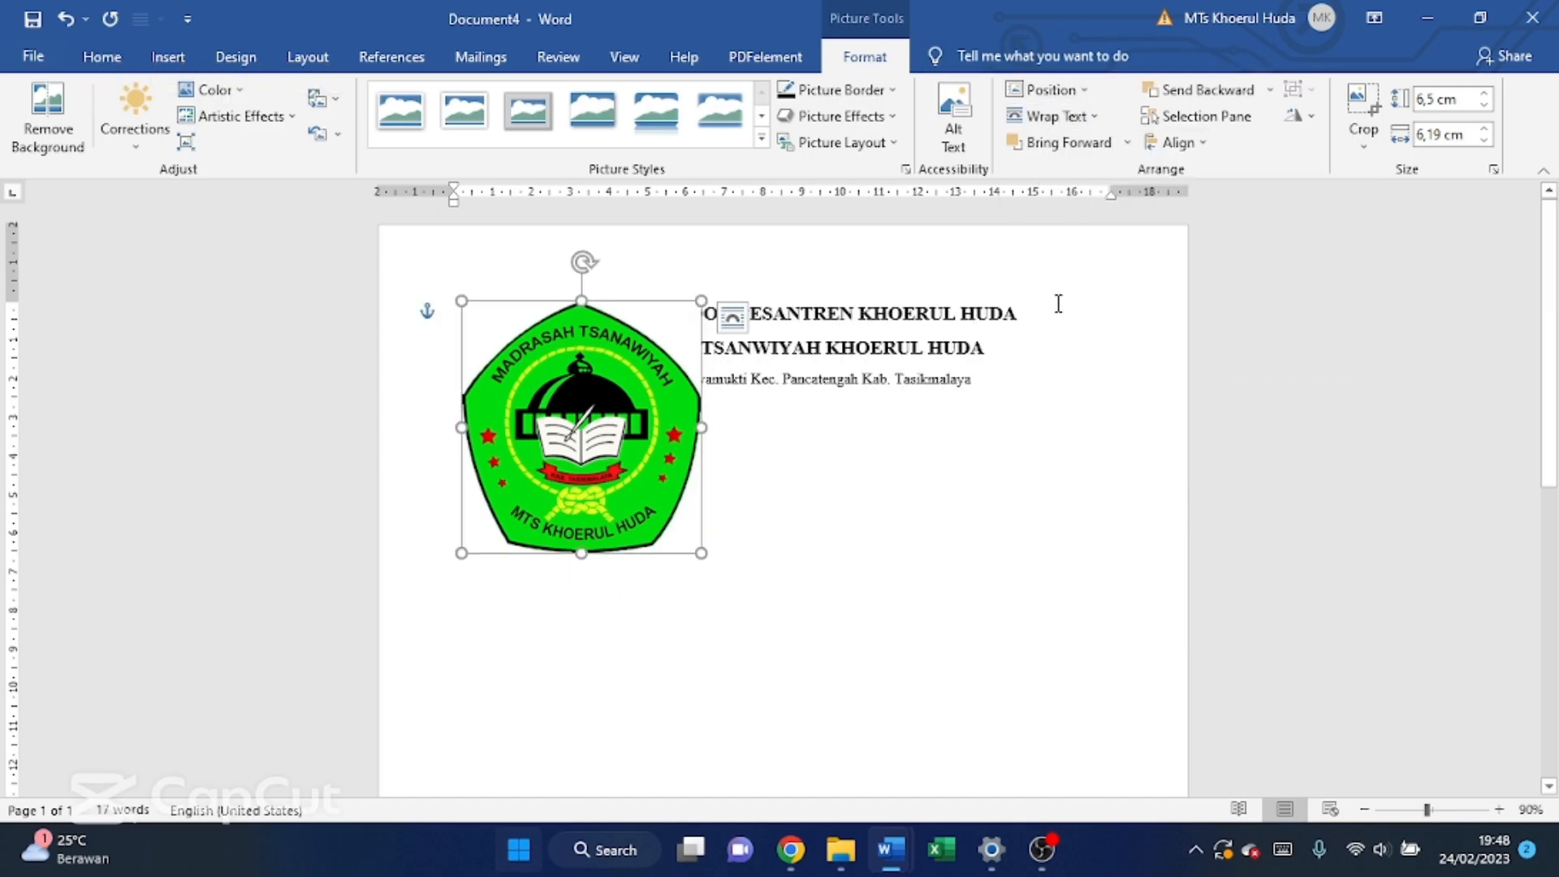
# Step: Shrink the logo to about 2.23 cm high by 2.13 cm wide and place it left of the three heading lines
pyautogui.moveTo(701, 554); pyautogui.dragTo(515, 388)
pyautogui.click(516, 415)
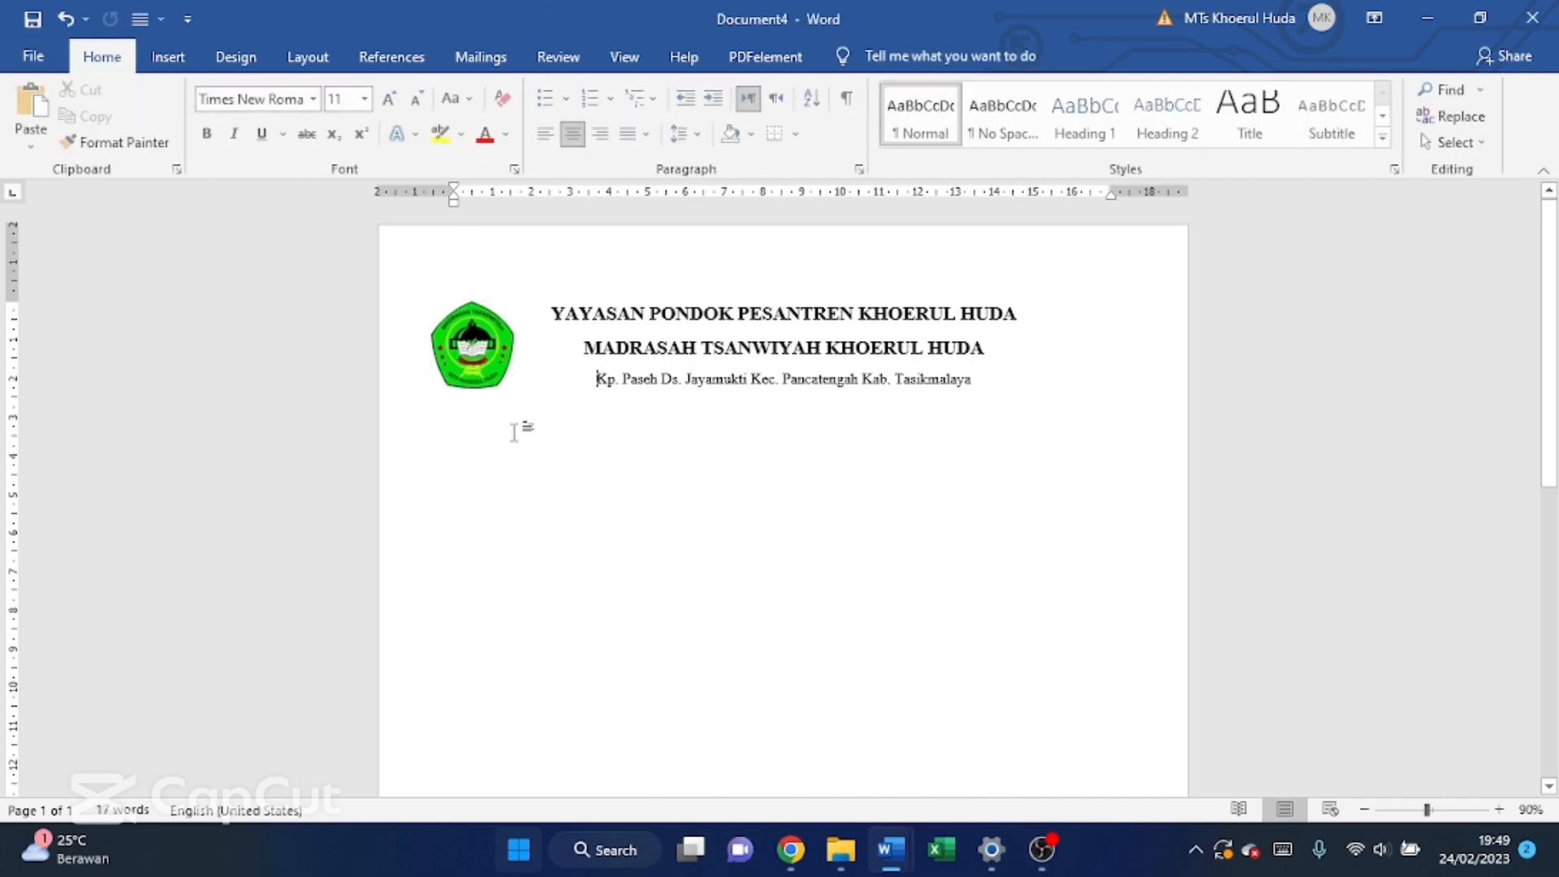
pyautogui.click(480, 369)
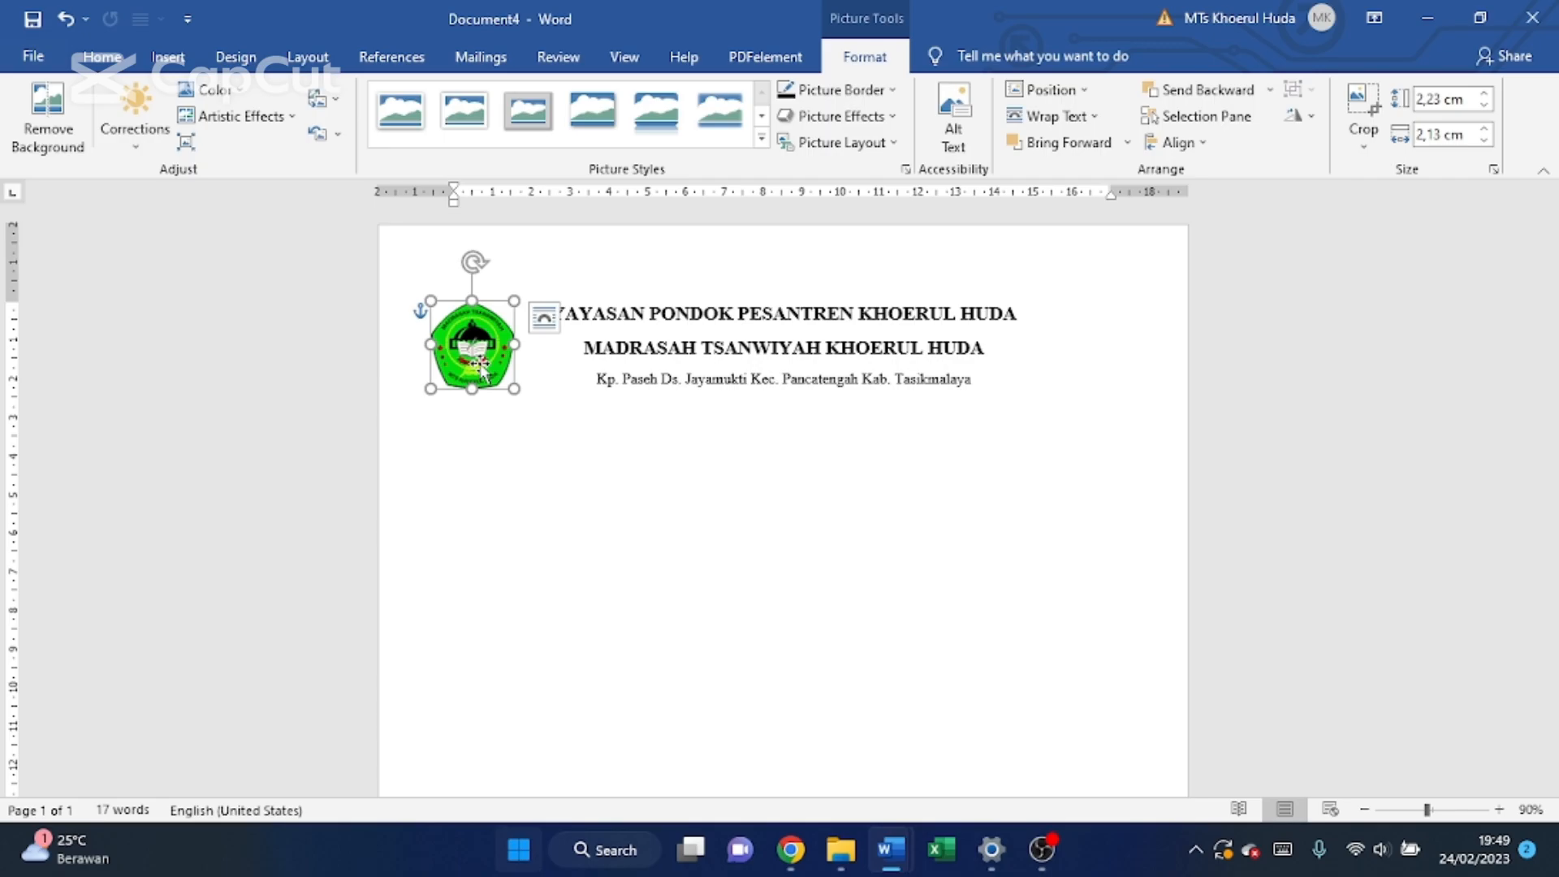
pyautogui.click(522, 453)
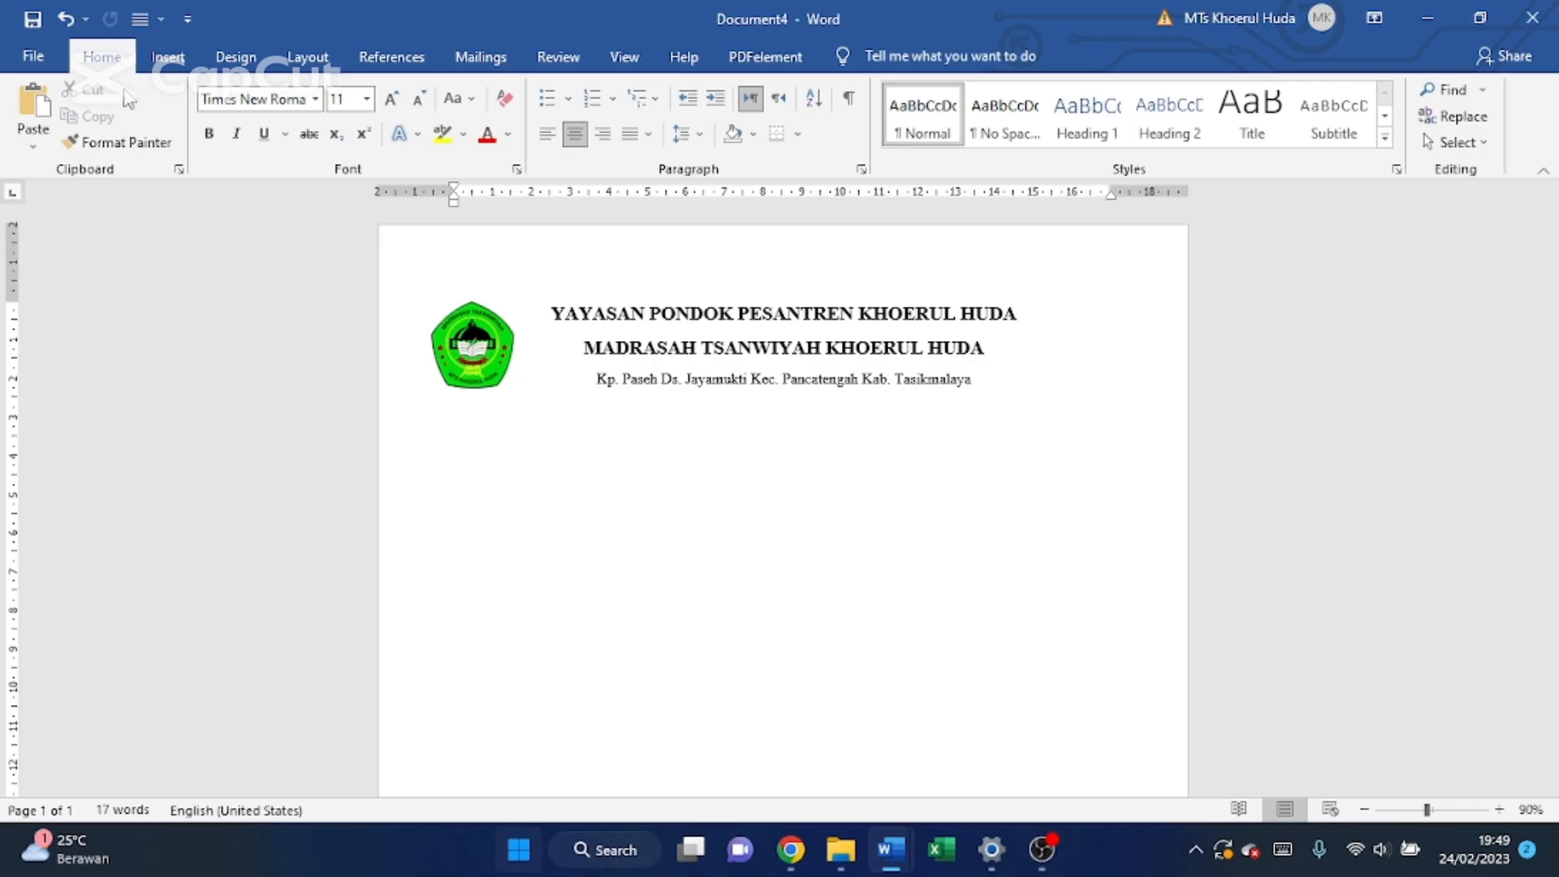
# Step: Draw a straight horizontal line about 20.5 cm long across the page below the address line
pyautogui.click(168, 57)
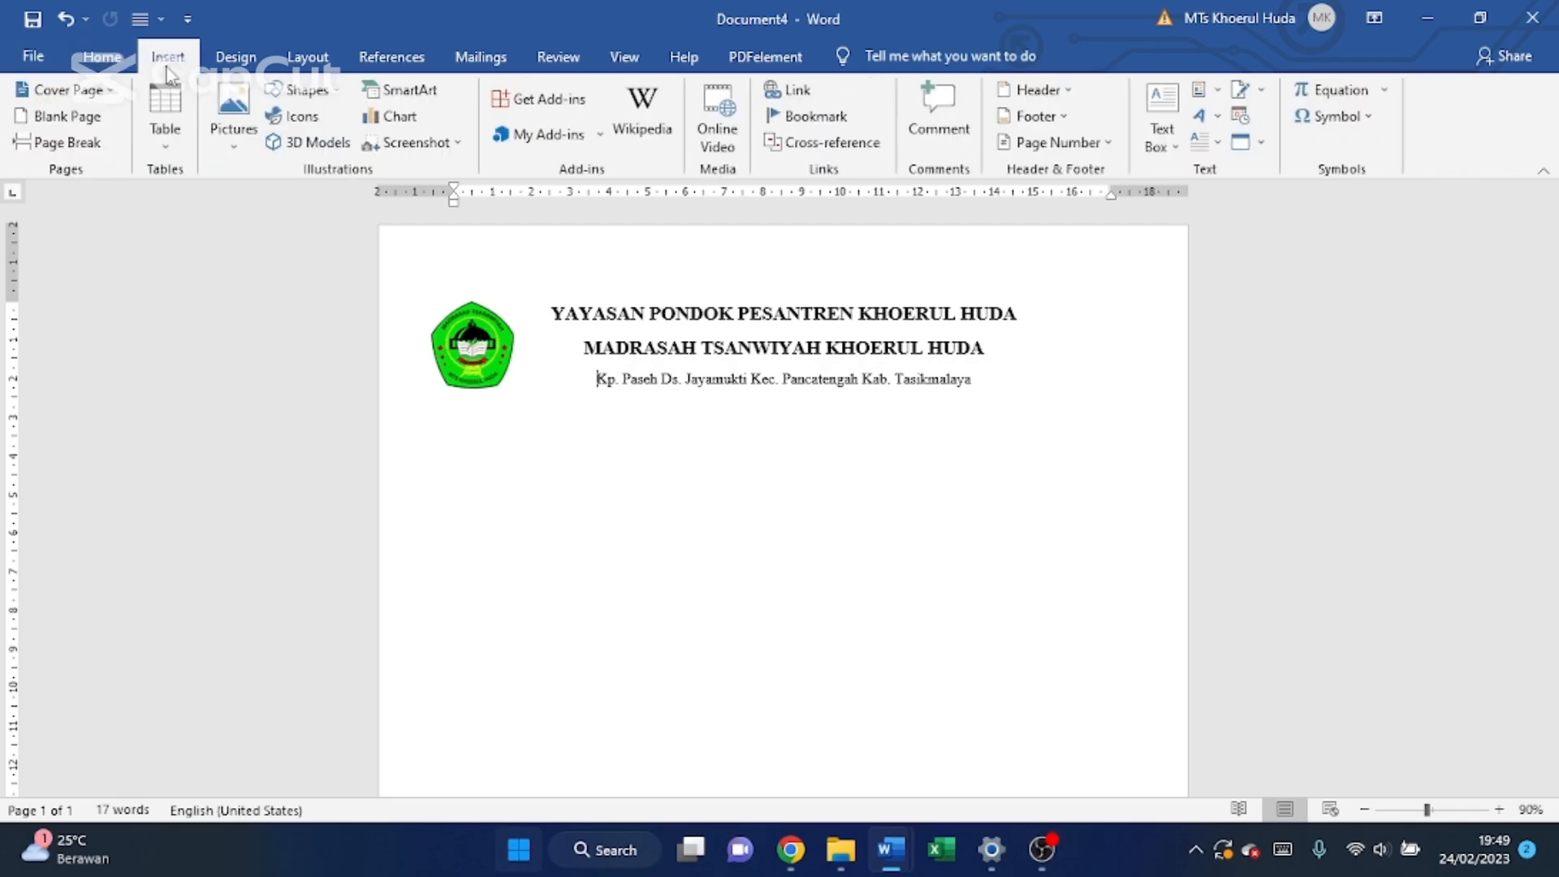
pyautogui.click(304, 91)
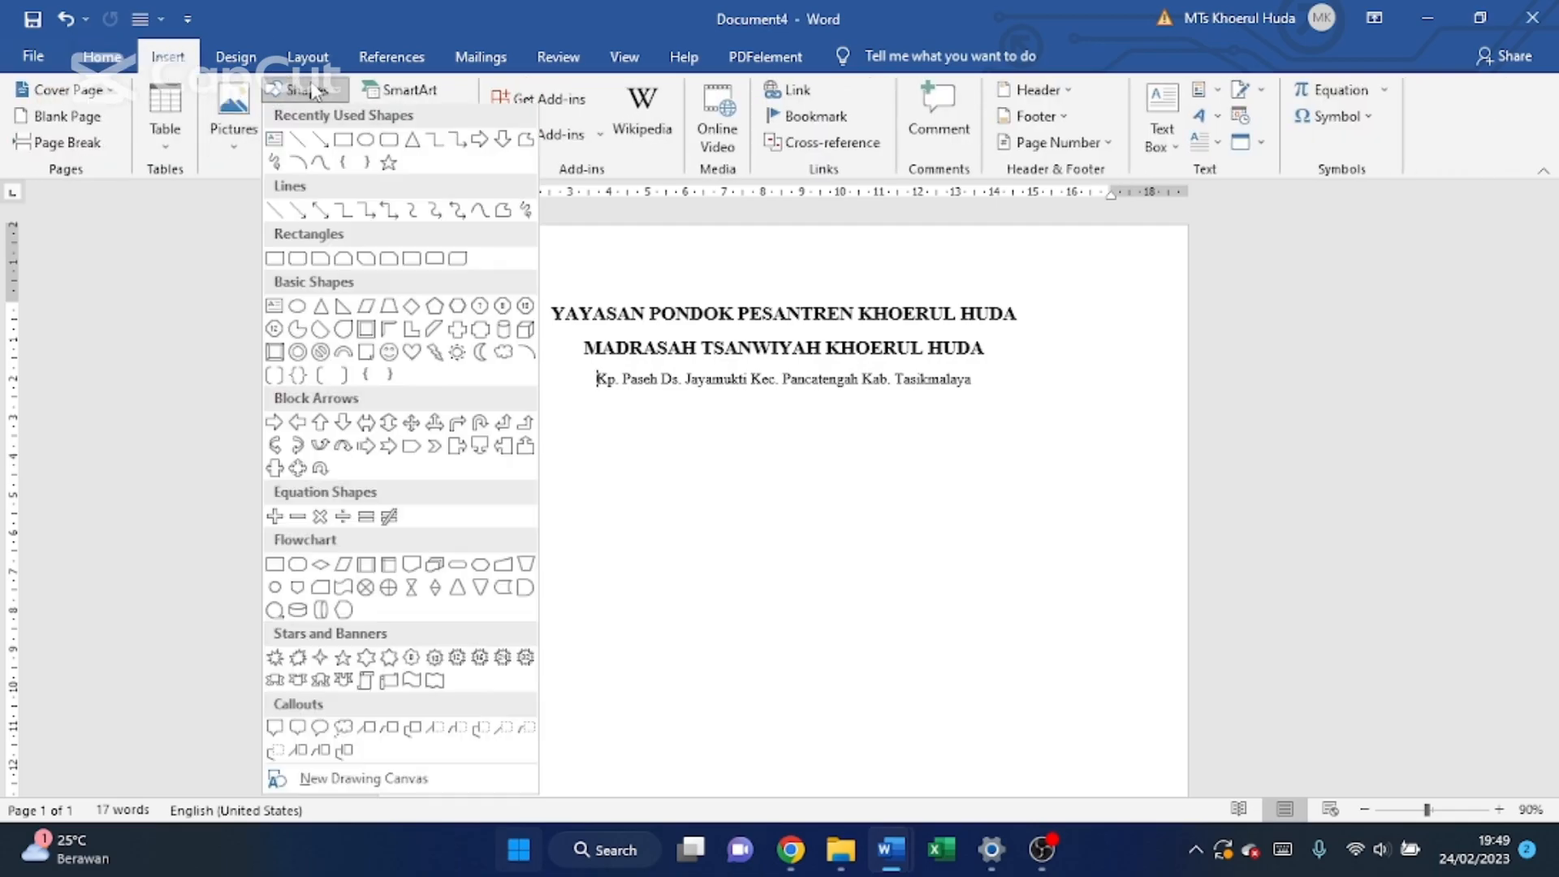
pyautogui.click(300, 143)
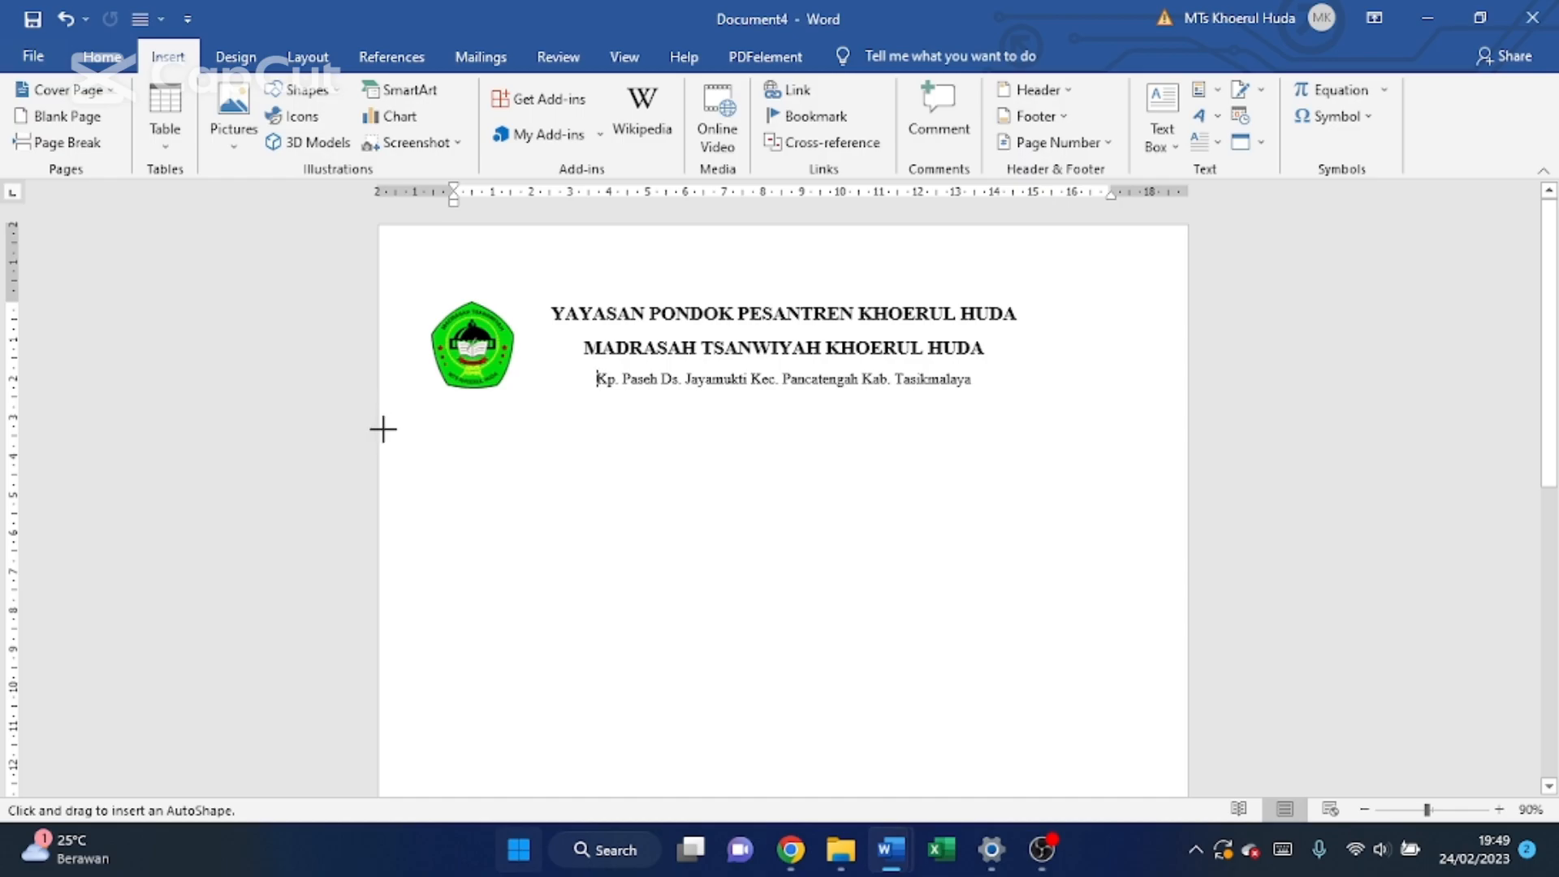
pyautogui.moveTo(379, 426)
pyautogui.mouseDown()
pyautogui.moveTo(852, 460)
pyautogui.moveTo(1037, 424)
pyautogui.moveTo(1175, 426)
pyautogui.mouseUp()
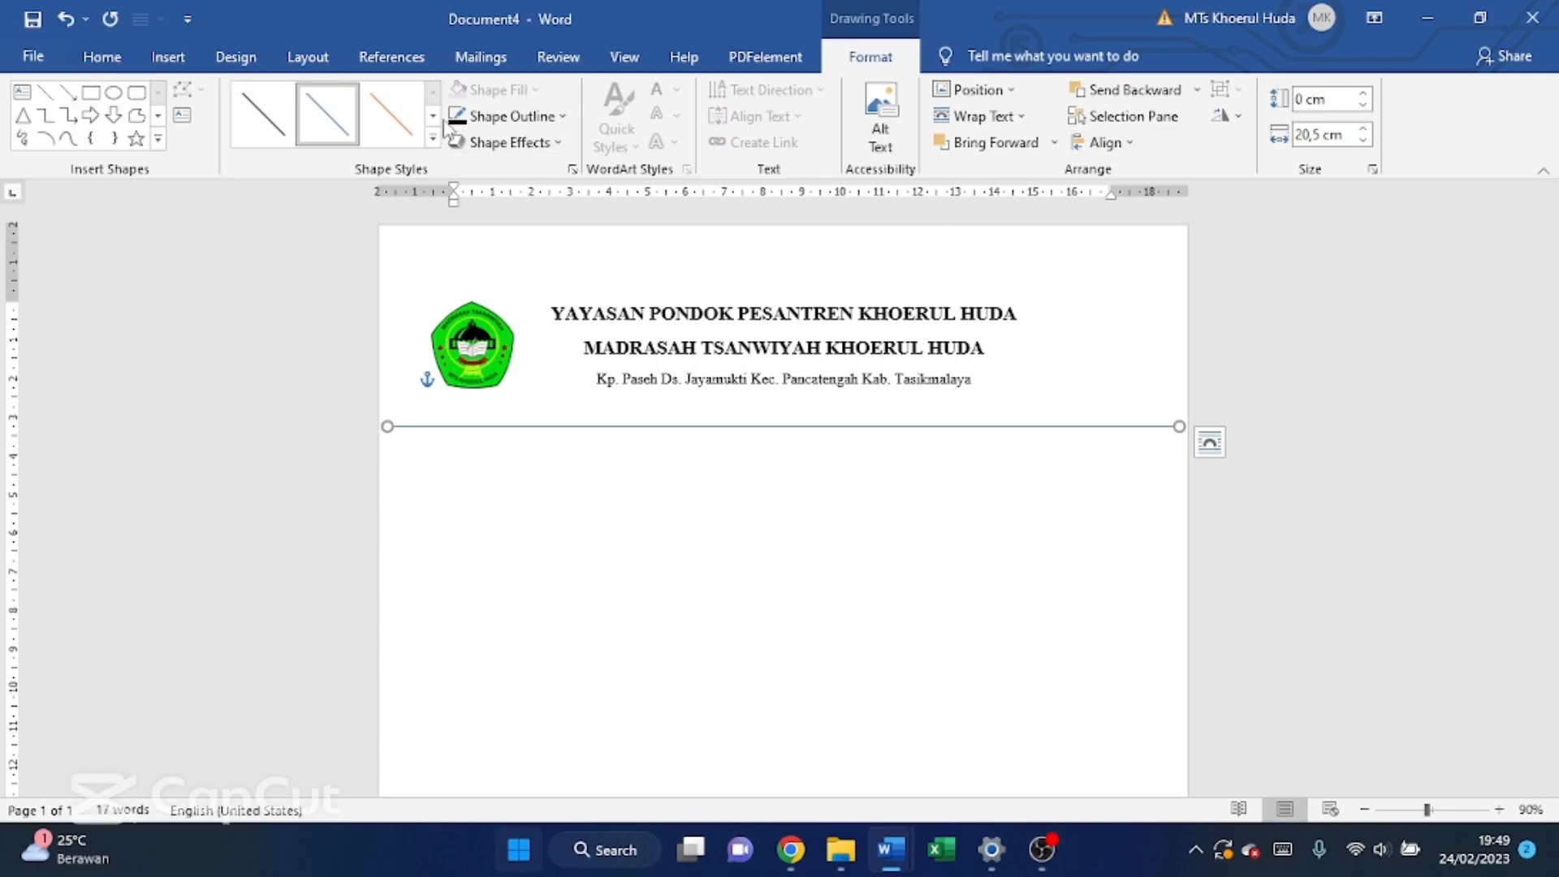
# Step: Give the horizontal line a 3 pt weight and a black outline
pyautogui.click(481, 115)
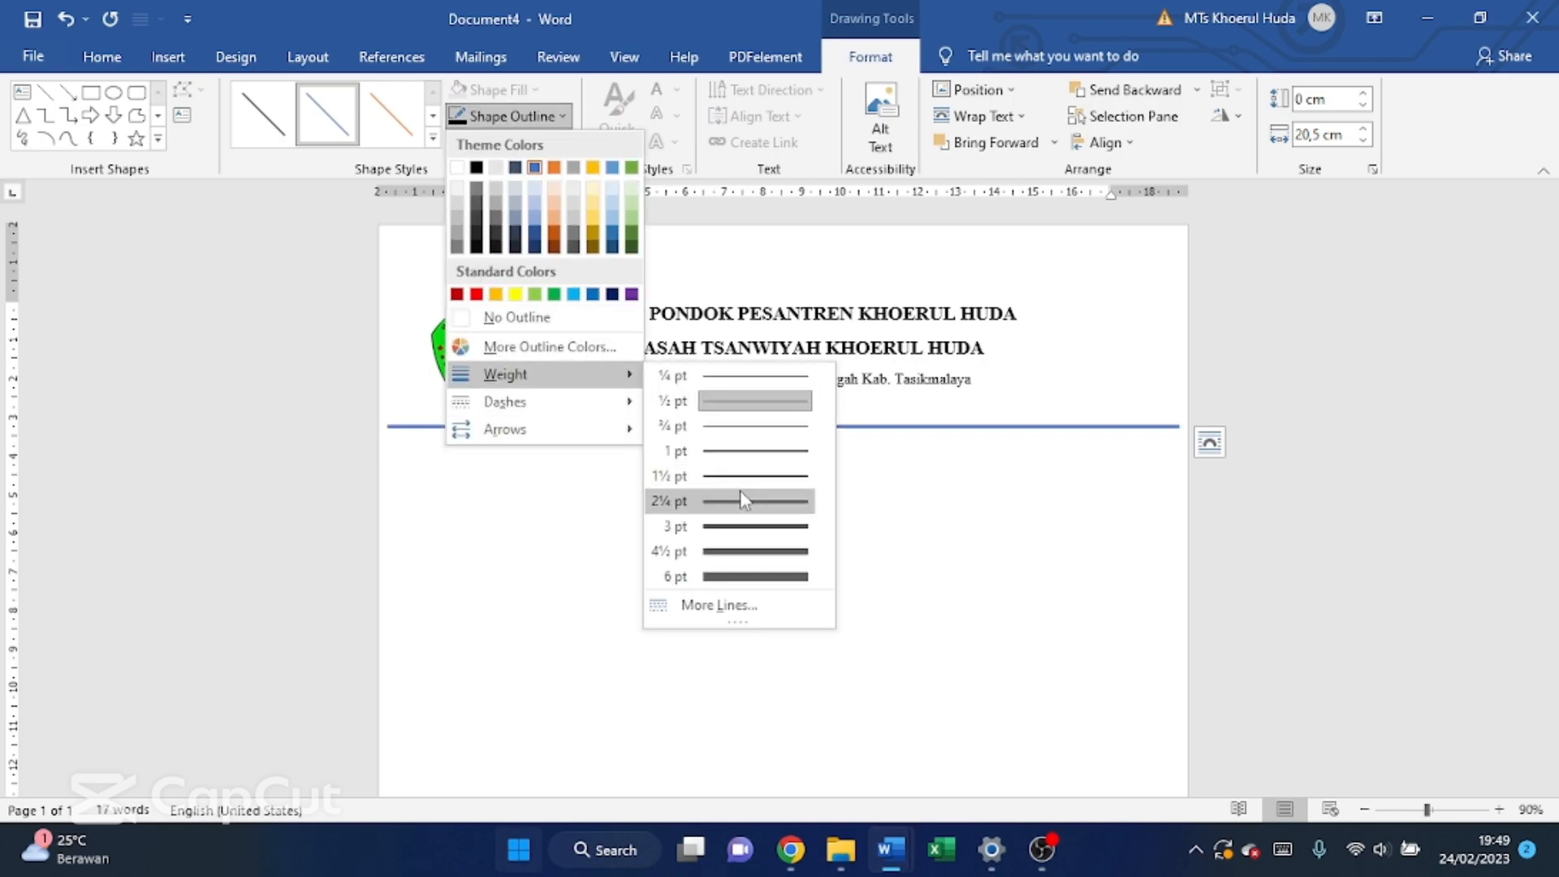
pyautogui.click(745, 526)
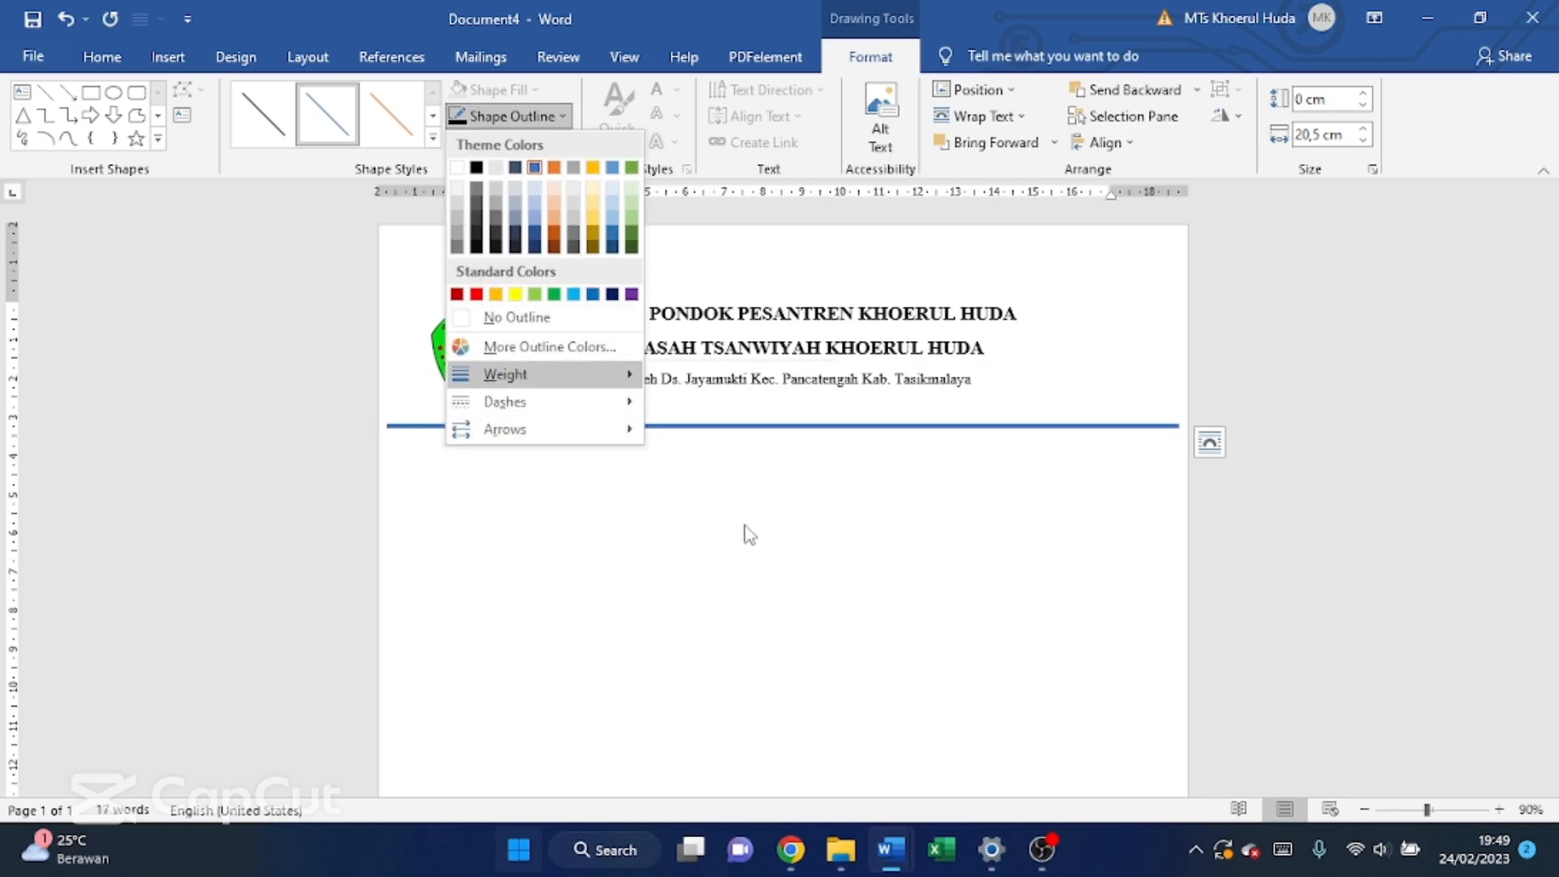
pyautogui.click(507, 116)
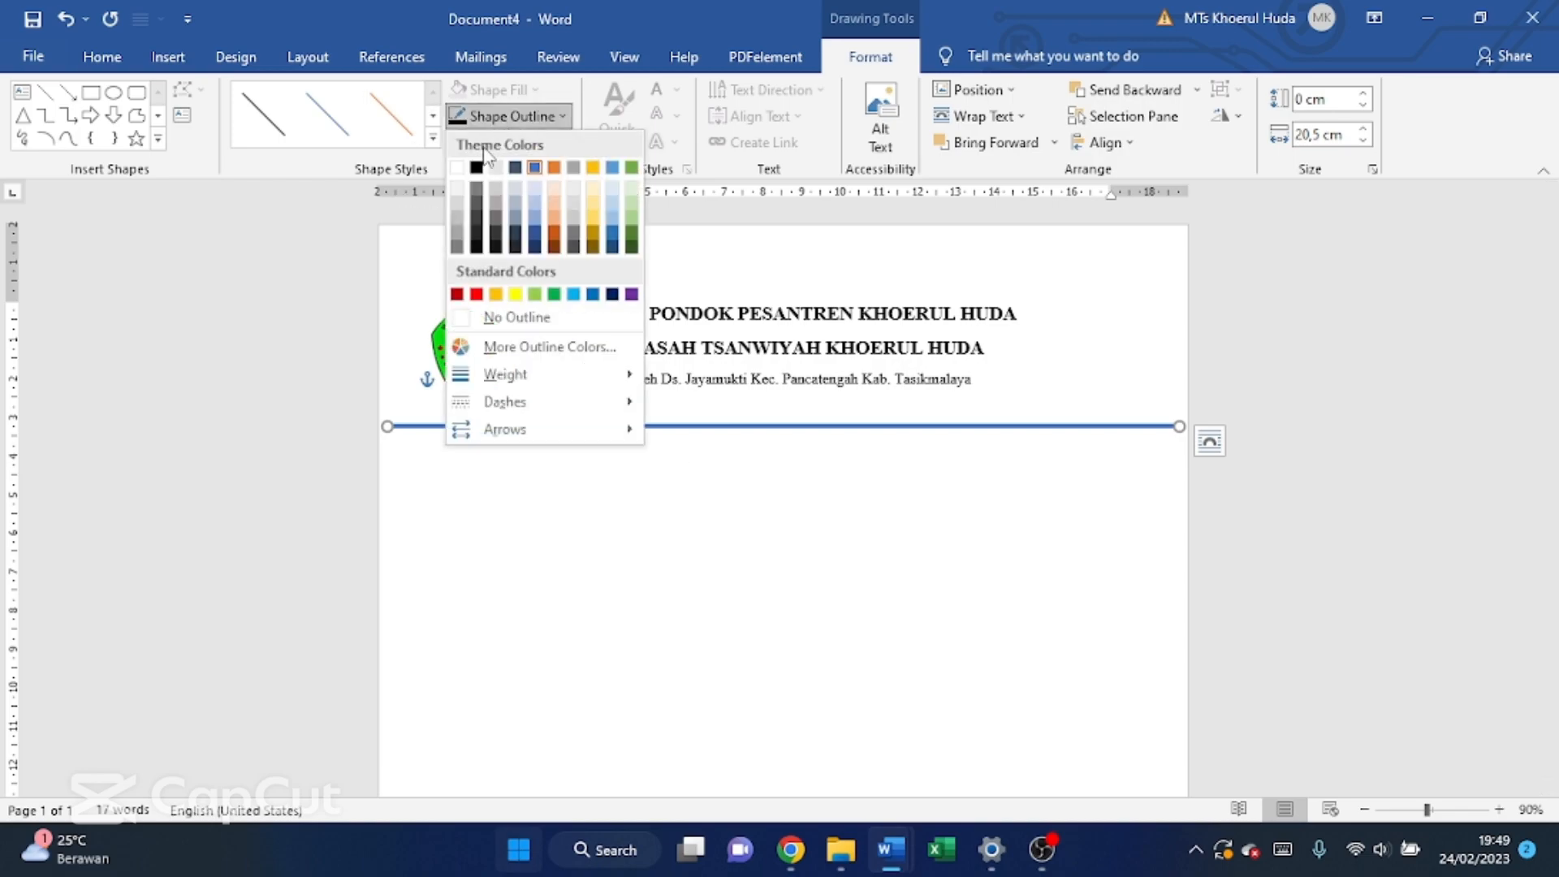
pyautogui.click(477, 168)
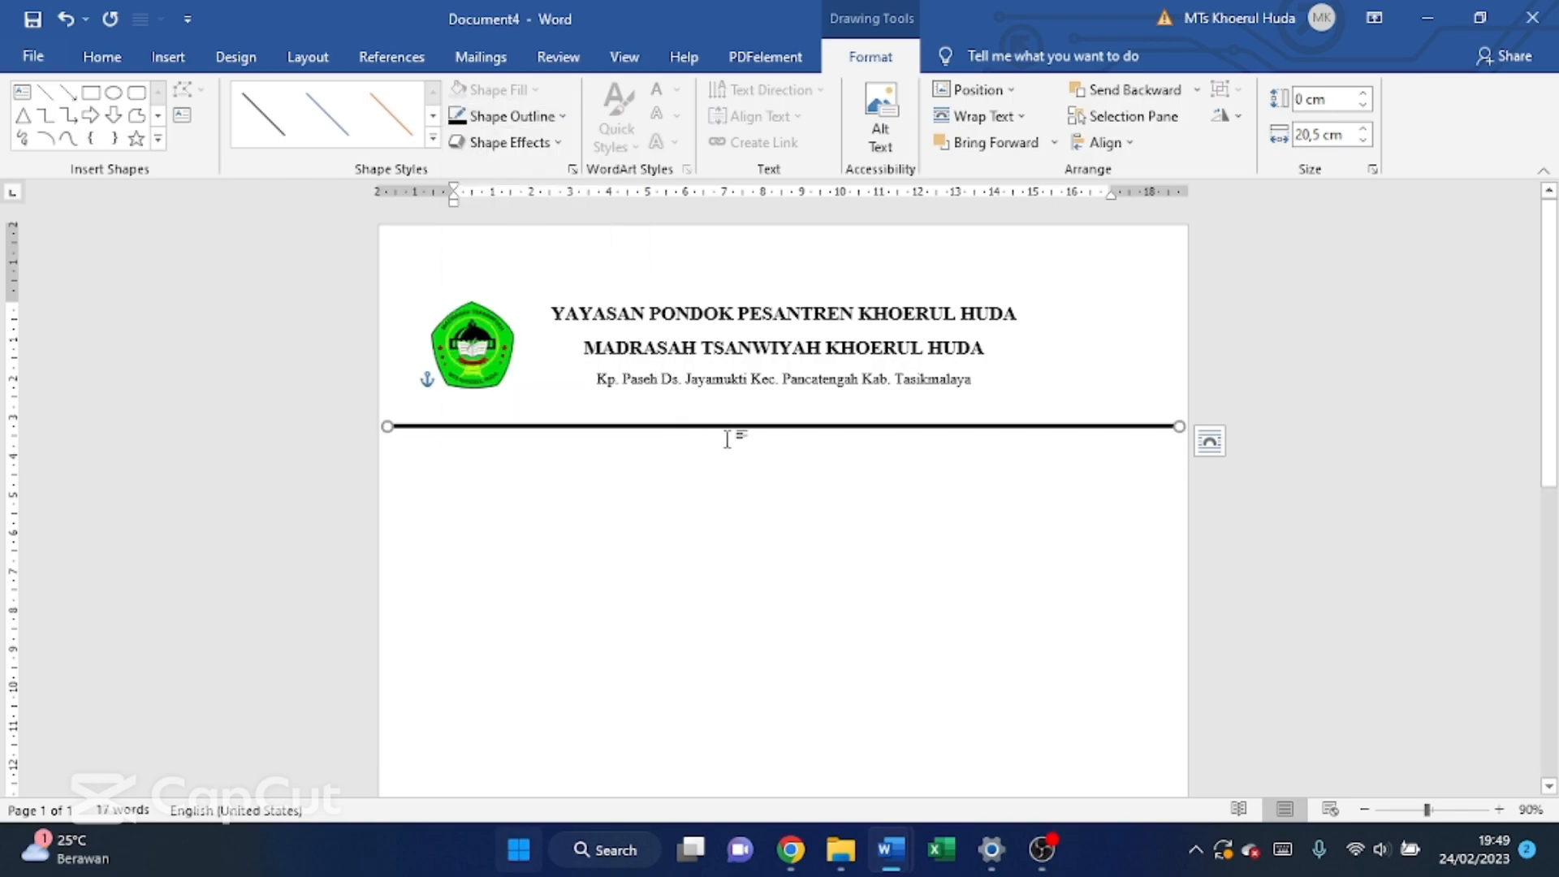
# Step: Duplicate the black line and nudge the copy up until it sits just beneath the original
pyautogui.hotkey('ctrl', 'd')
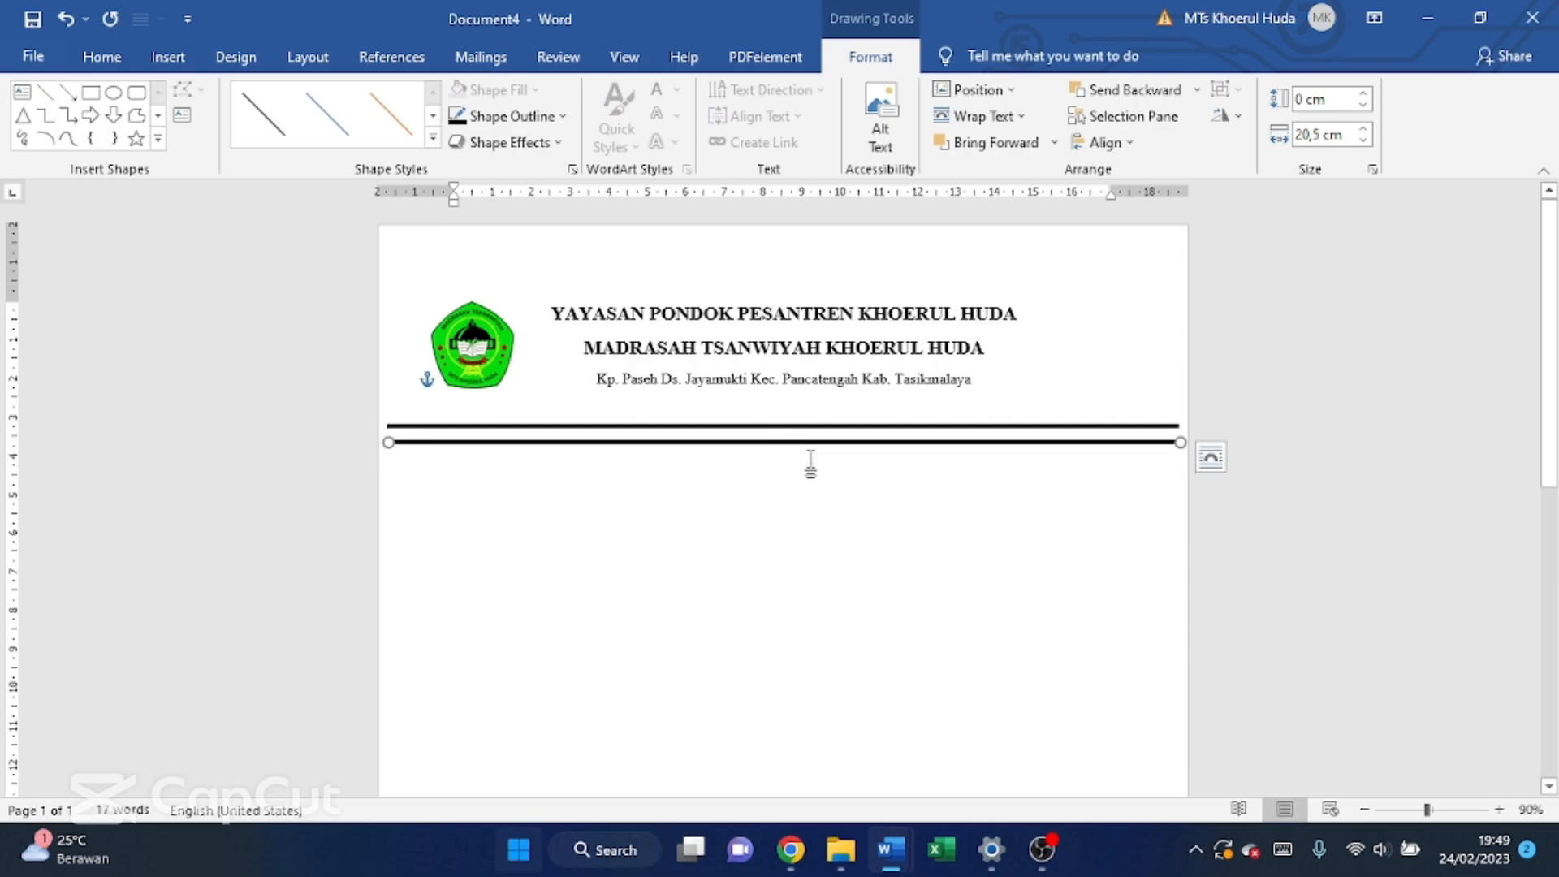
pyautogui.press('Up')
pyautogui.press('Up')
pyautogui.press('Up')
pyautogui.press('Up')
pyautogui.press('Up')
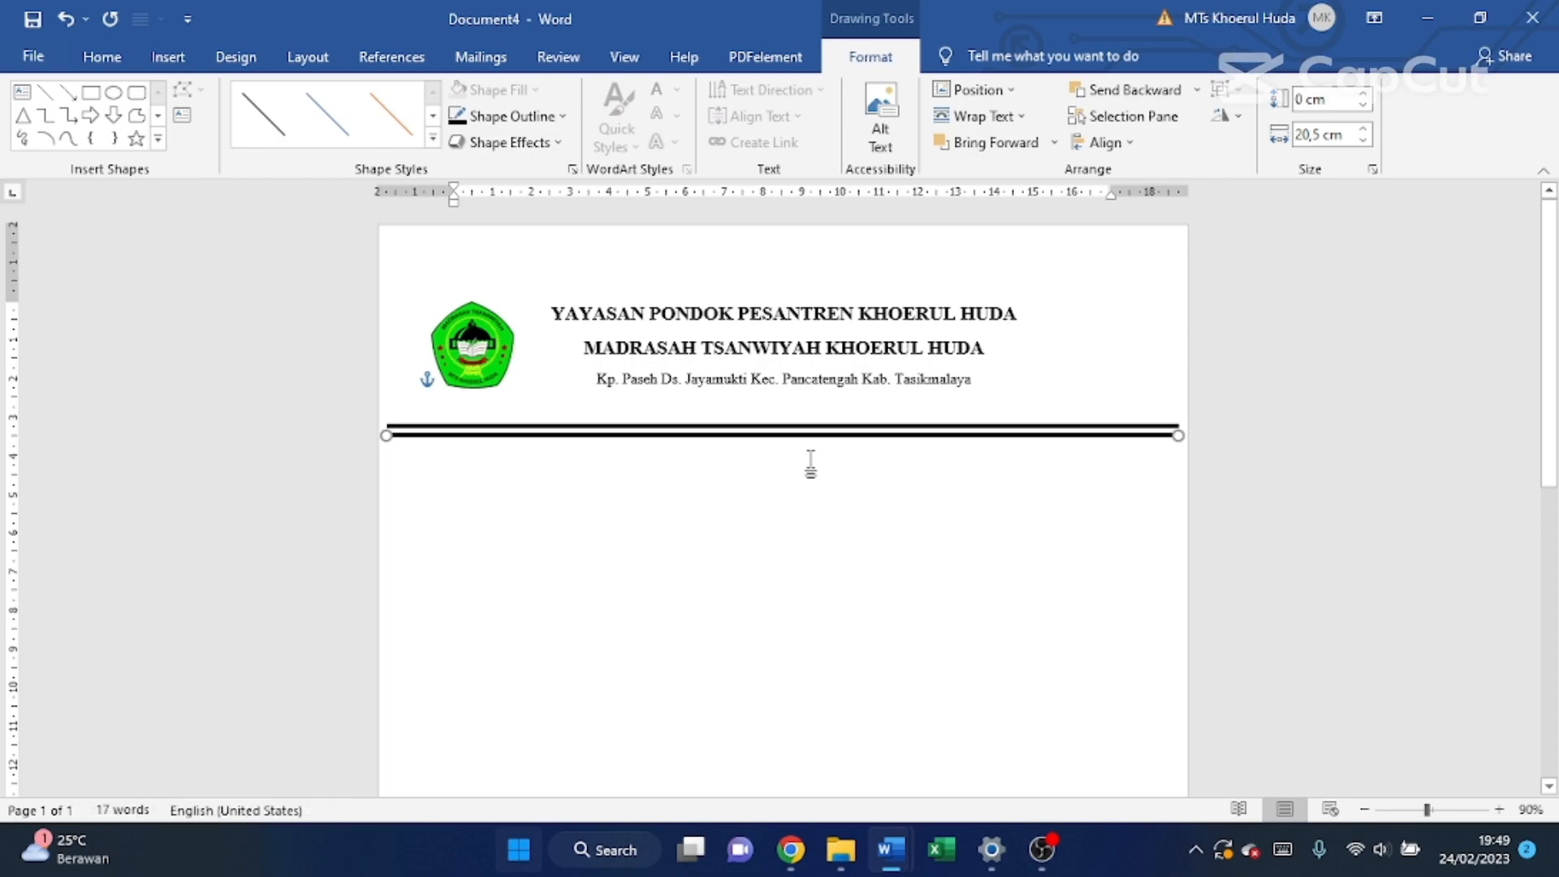
pyautogui.press('Up')
pyautogui.press('Up')
pyautogui.press('Up')
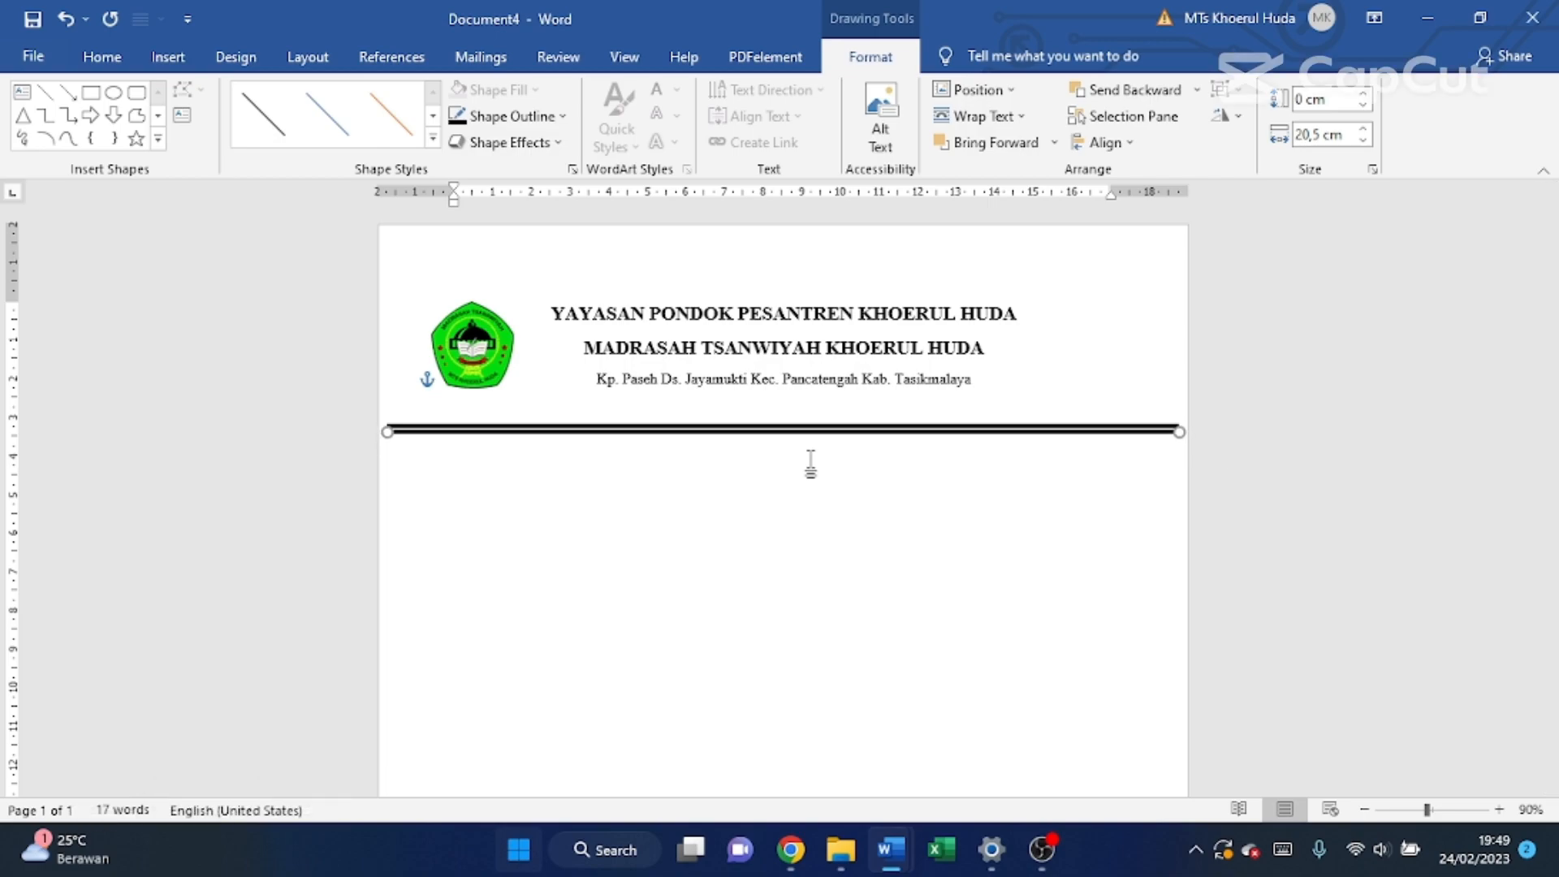
# Step: Set the lower line's weight to 1½ pt and deselect it
pyautogui.click(561, 116)
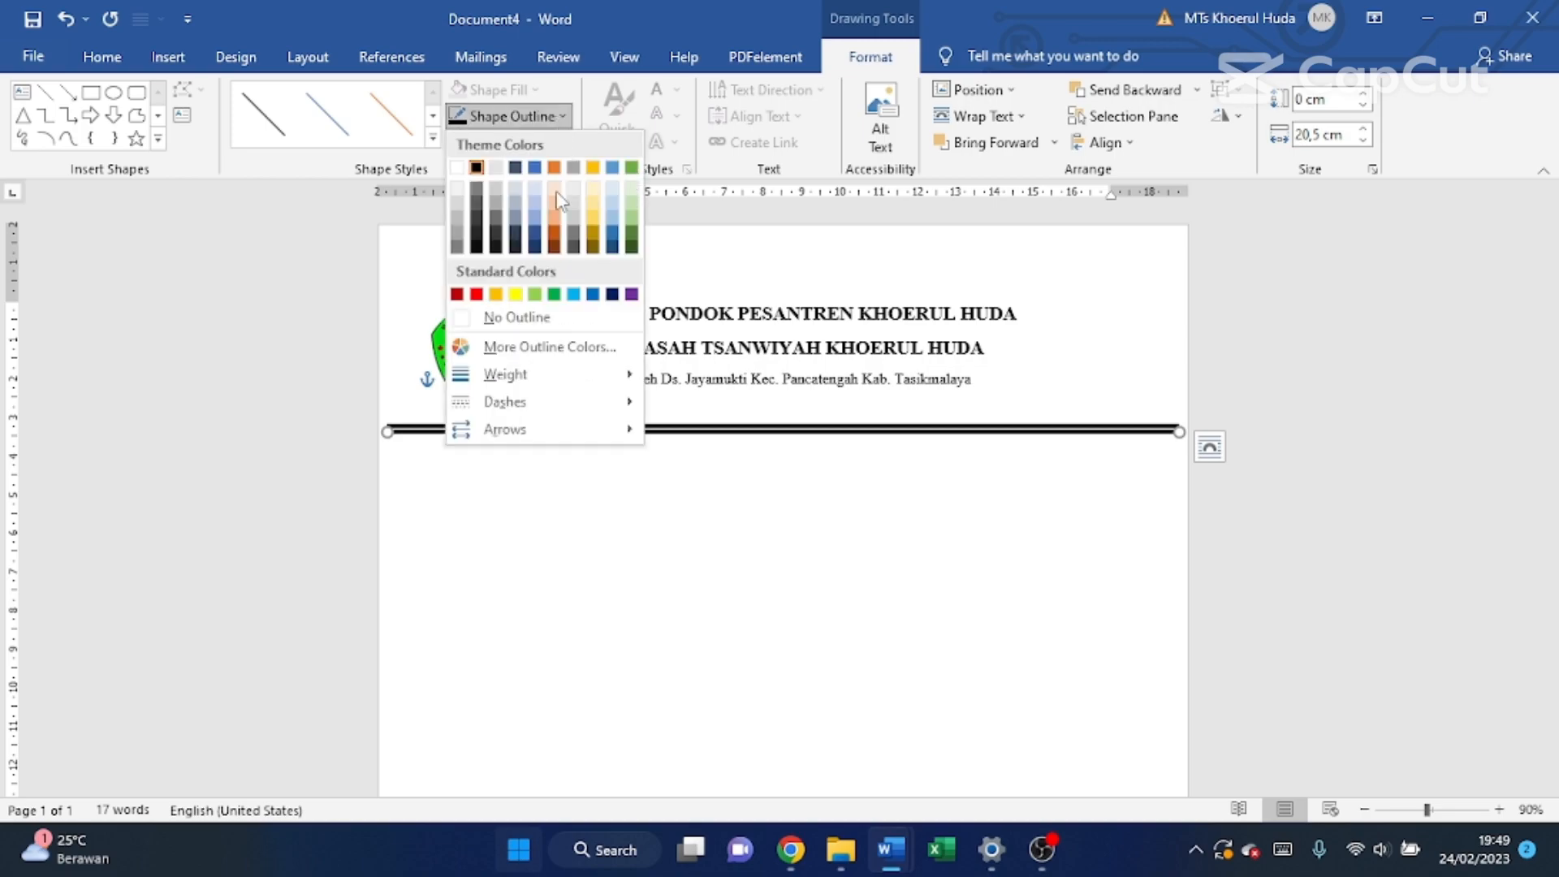
pyautogui.moveTo(550, 374)
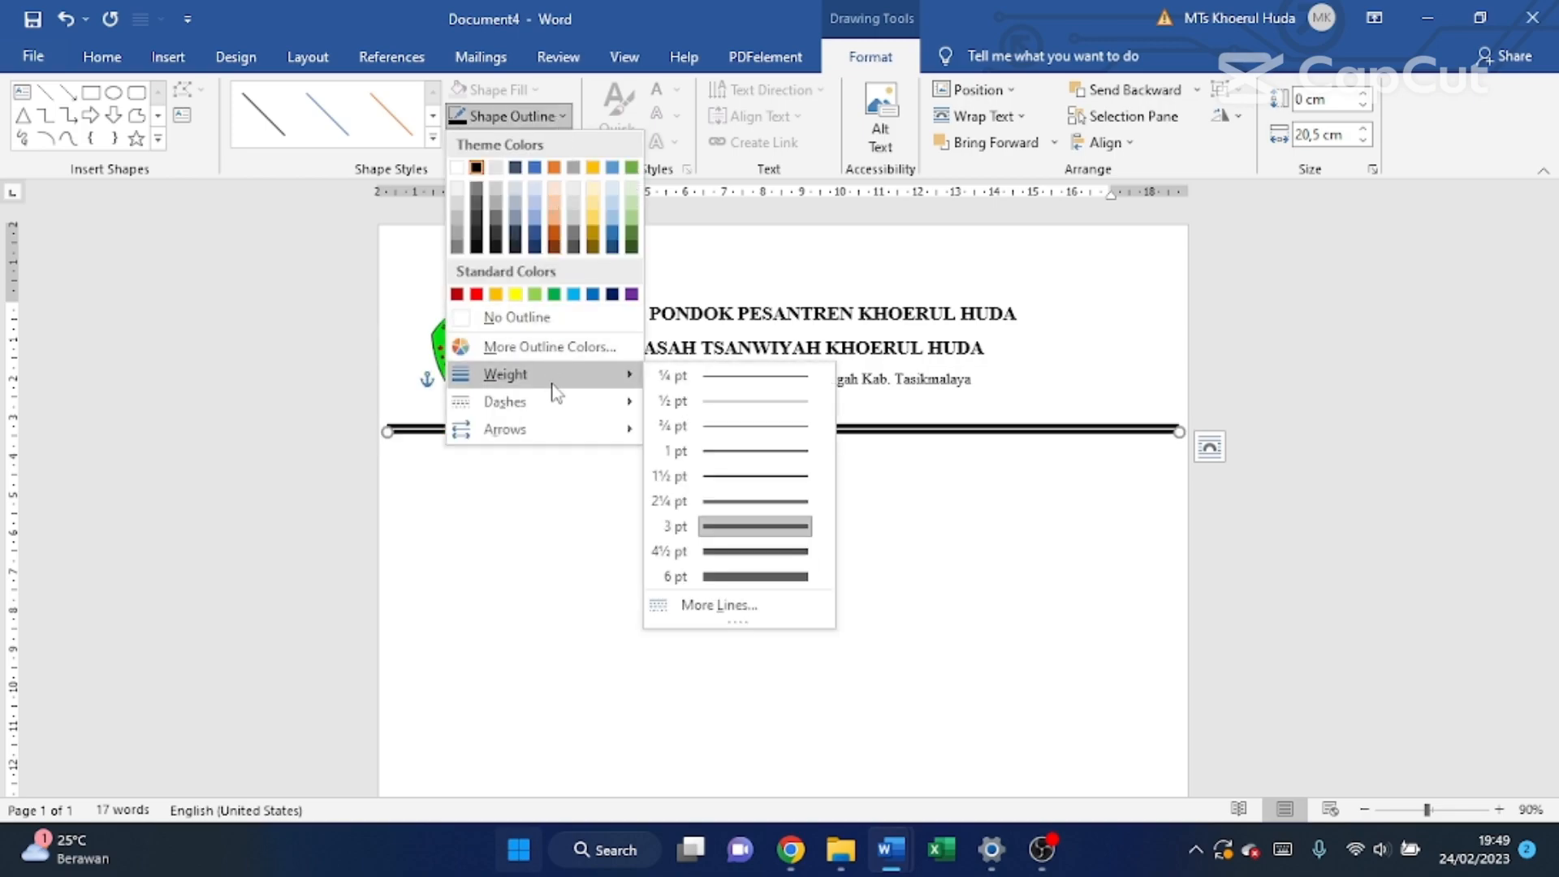
pyautogui.click(755, 476)
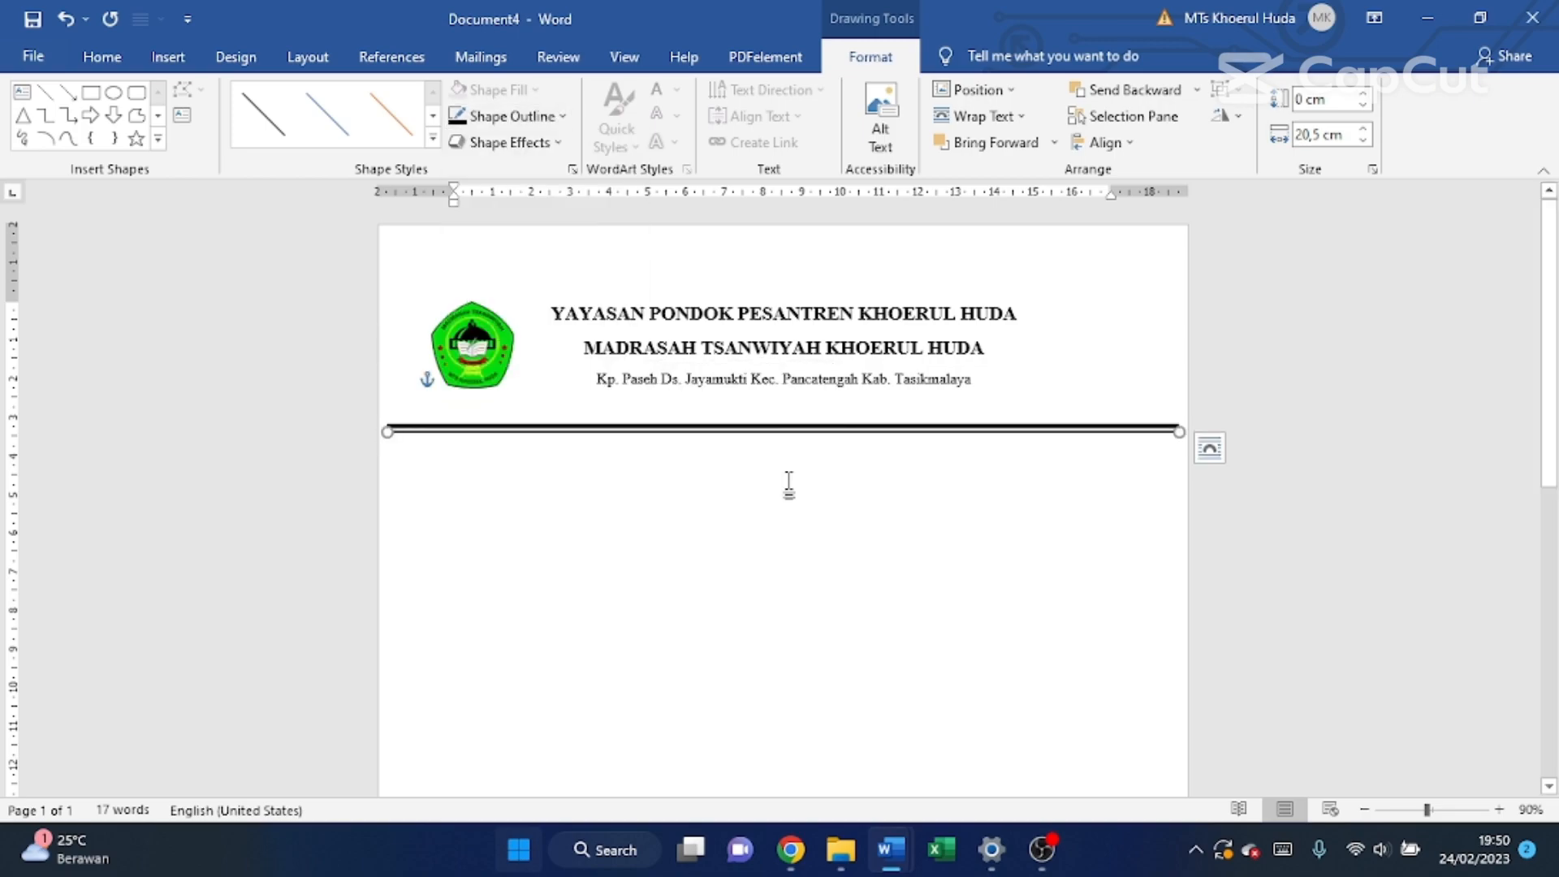
pyautogui.click(1293, 534)
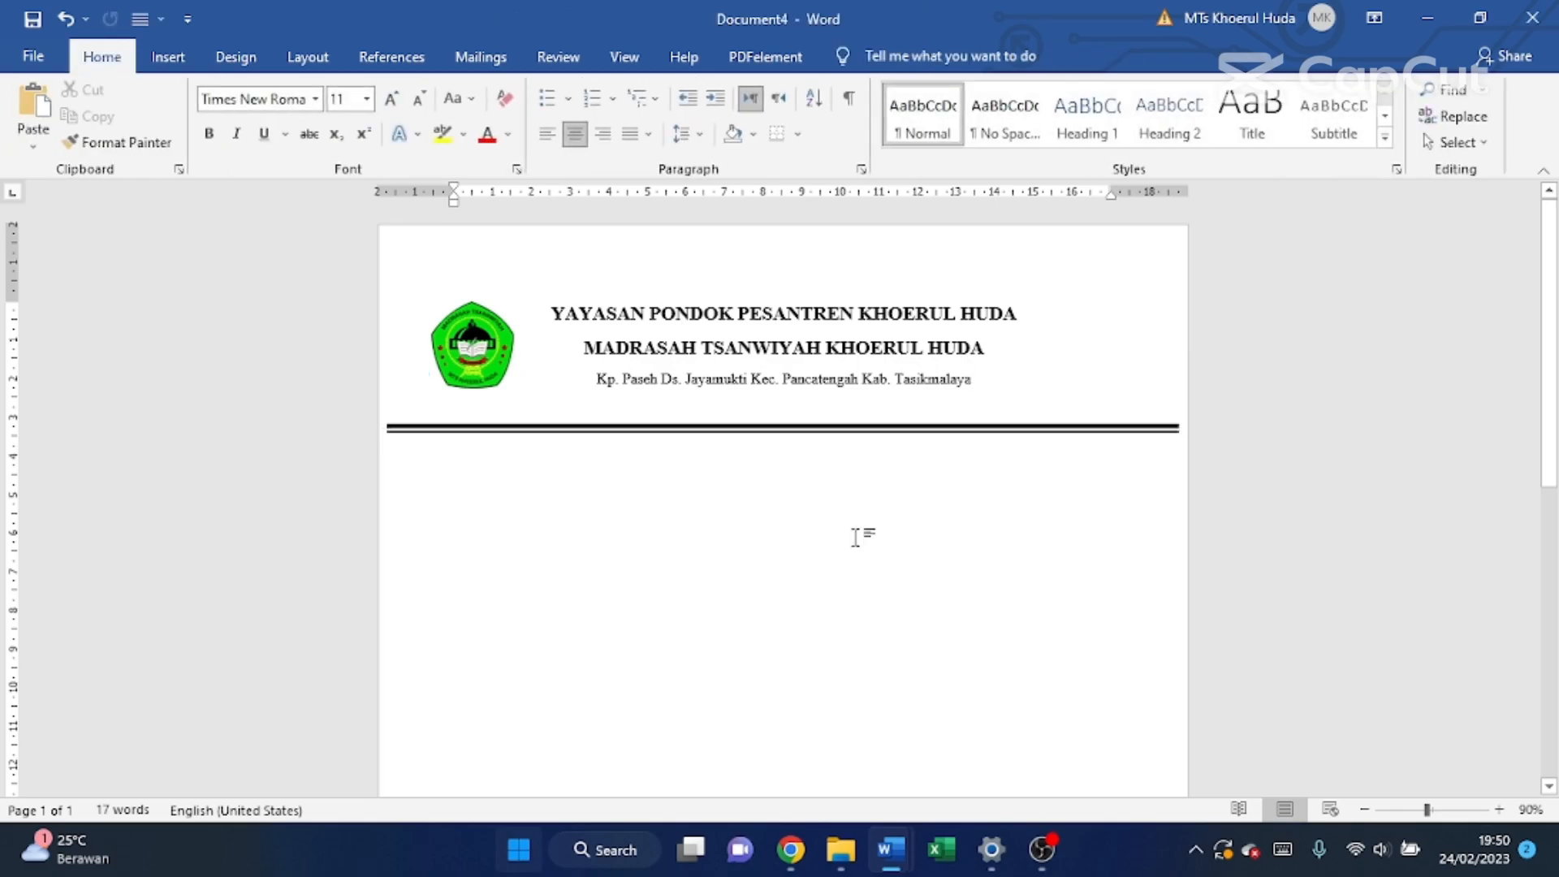